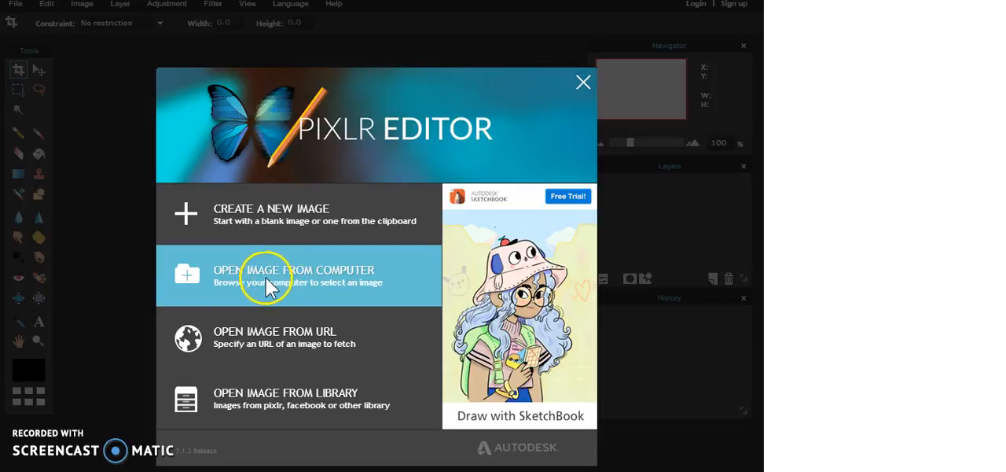
- Open the city image from the computer's Pictures folder
left_click(226, 279)
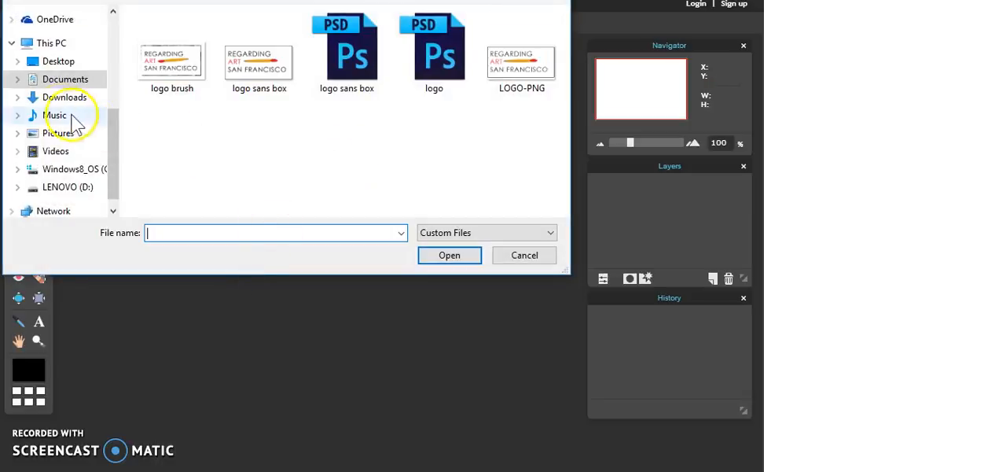
left_click(65, 134)
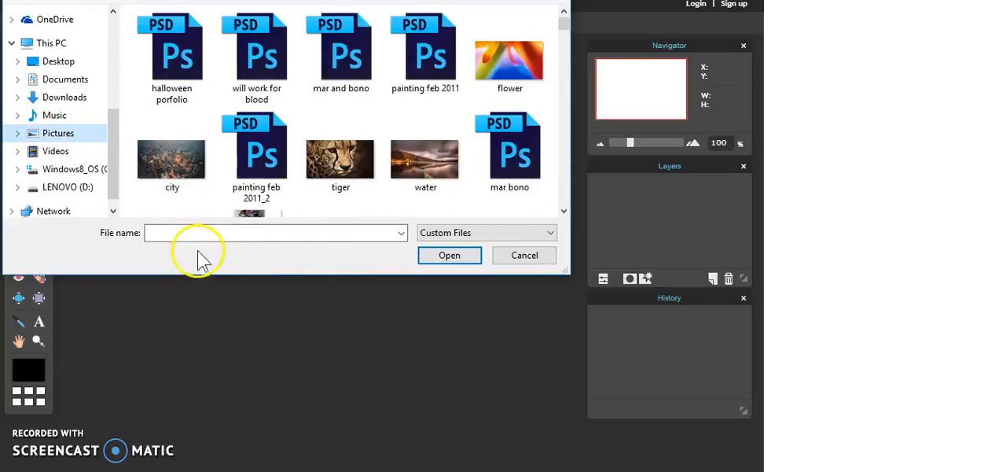
double_click(168, 159)
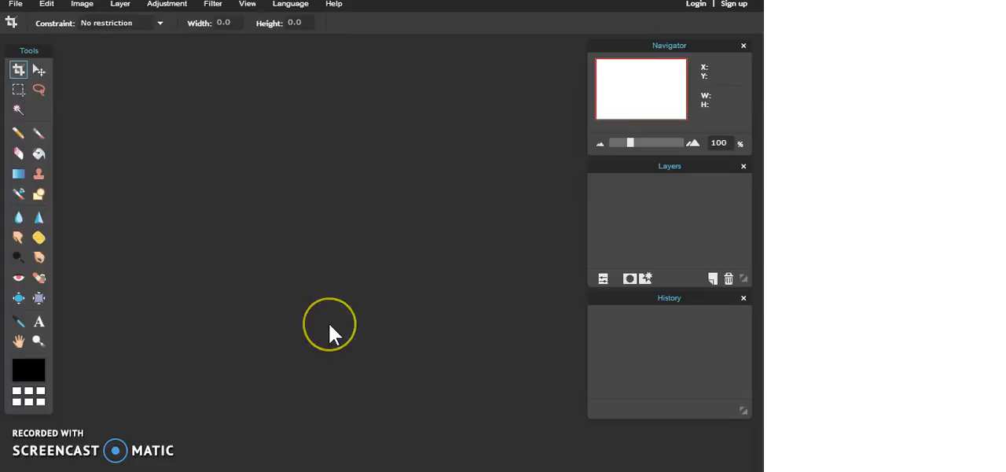
left_click(399, 258)
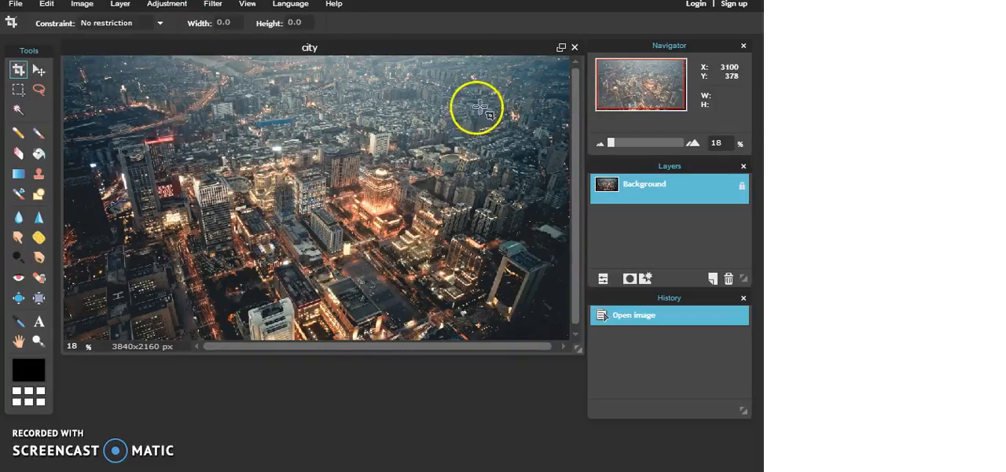
left_click(33, 70)
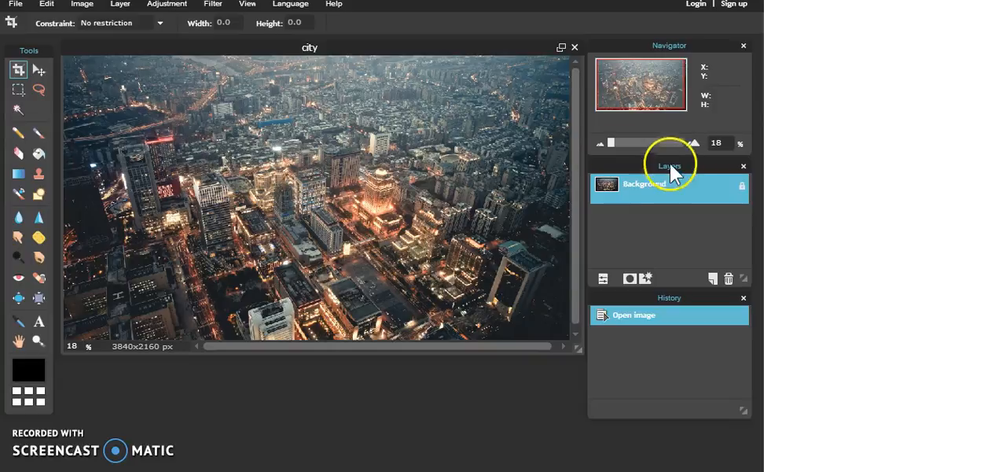
left_click(245, 4)
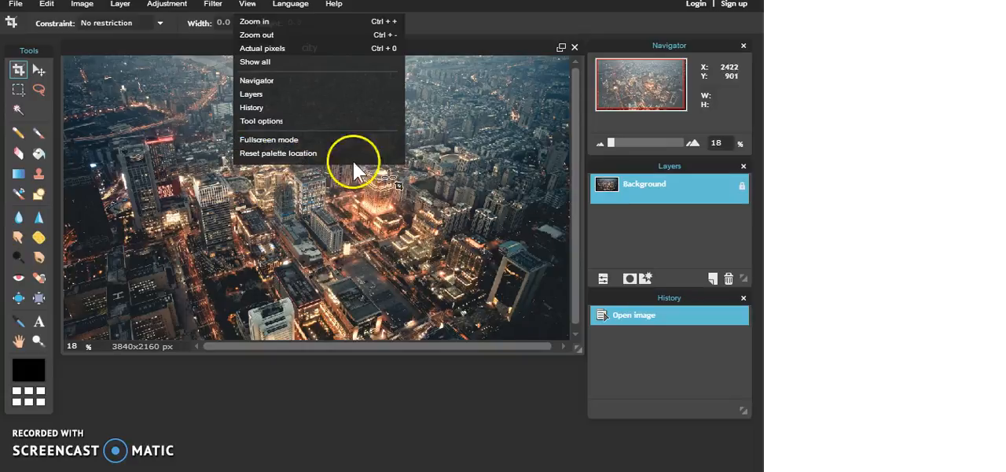
left_click(659, 236)
- Unlock the Background layer and rename it "City scene"
left_click(645, 189)
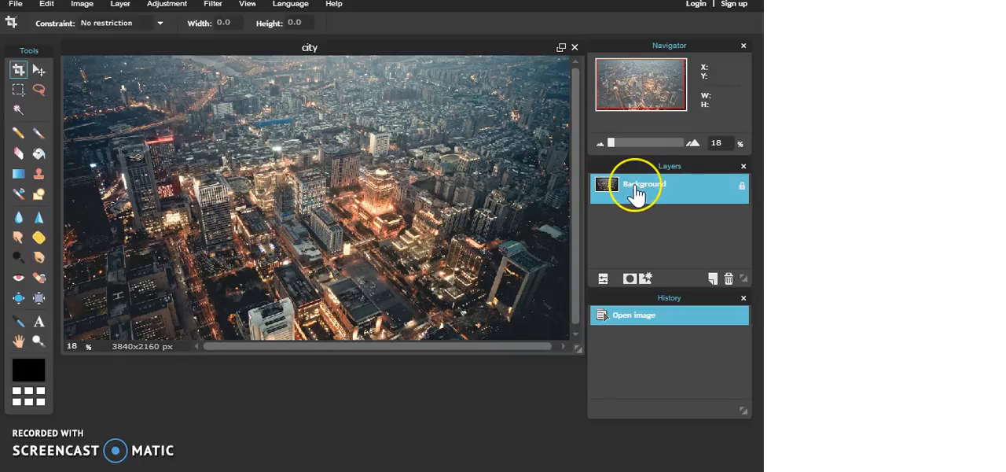
left_click(654, 187)
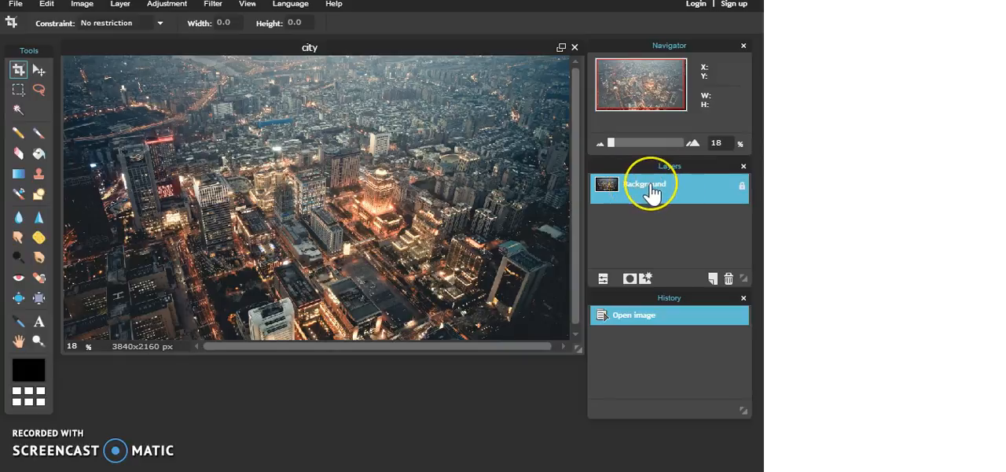
double_click(742, 186)
double_click(637, 185)
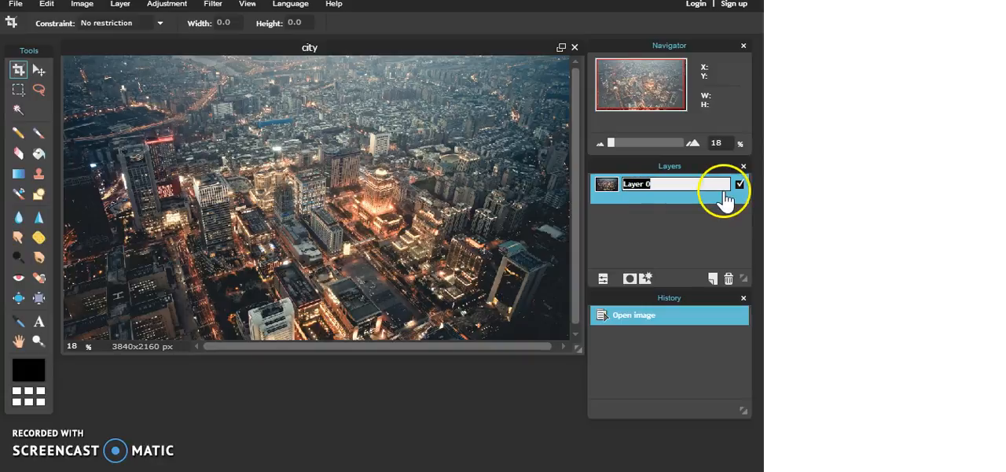
type("City scene")
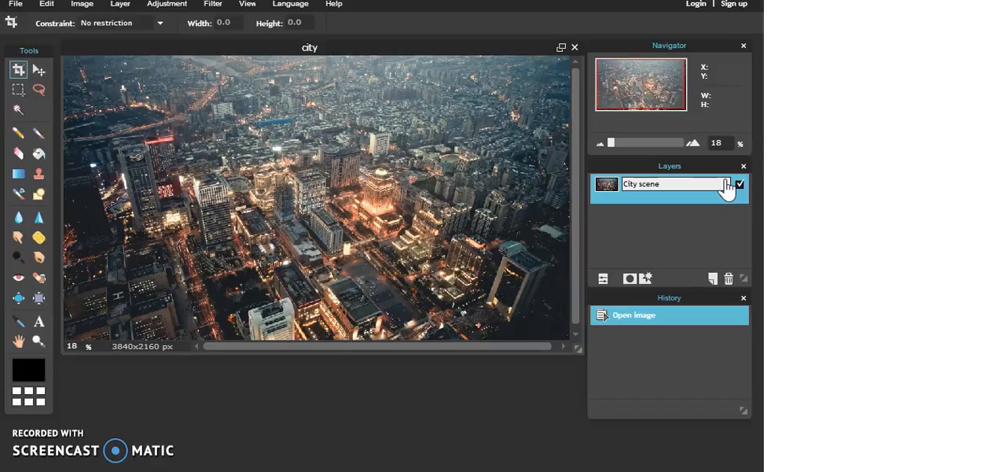
left_click(666, 222)
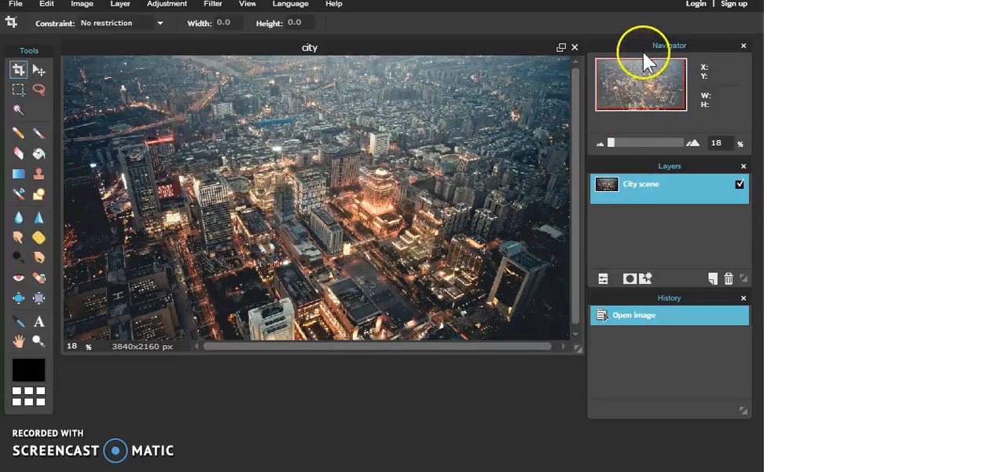
- Examine the city buildings up close at 52% zoom and return to the whole picture at 17%
left_click(610, 143)
mouse_move(610, 142)
left_mouse_down()
mouse_move(624, 145)
mouse_move(611, 146)
left_mouse_up()
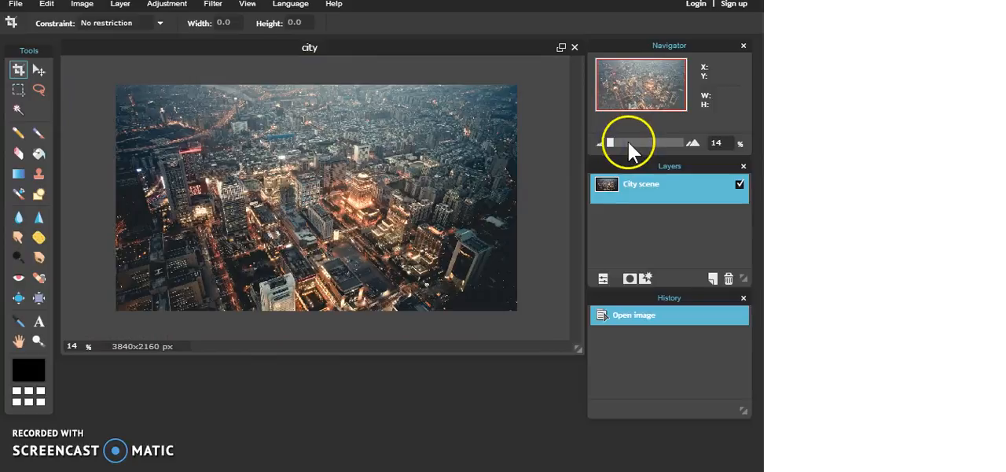
left_click(617, 144)
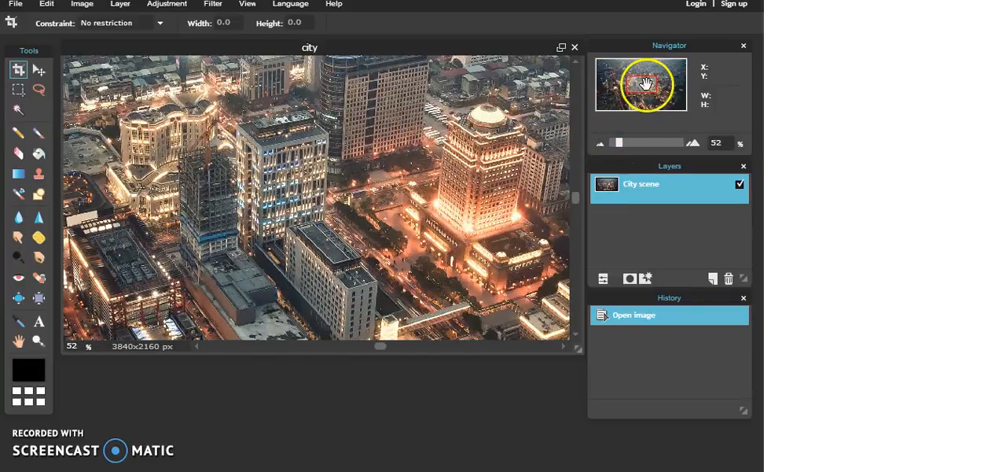
mouse_move(640, 86)
left_mouse_down()
mouse_move(627, 88)
mouse_move(654, 78)
mouse_move(655, 103)
mouse_move(639, 102)
mouse_move(654, 77)
mouse_move(639, 79)
left_mouse_up()
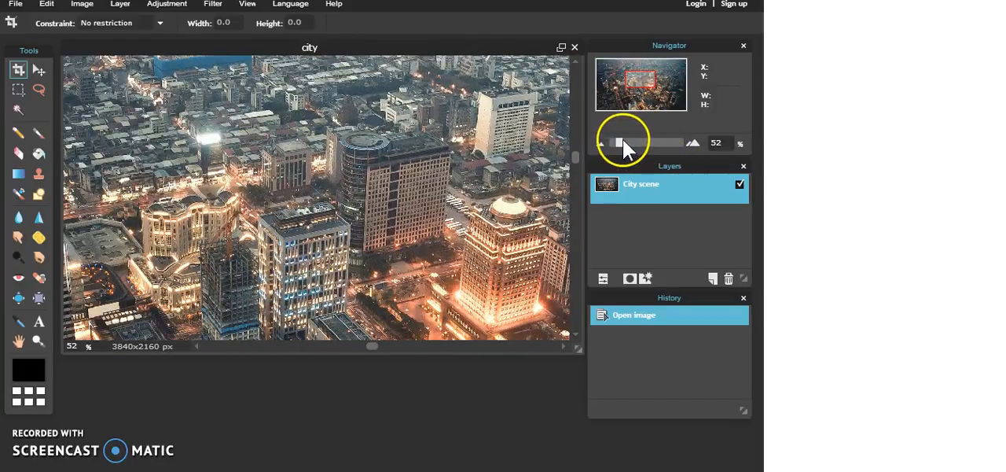
left_click_drag(623, 138, 609, 141)
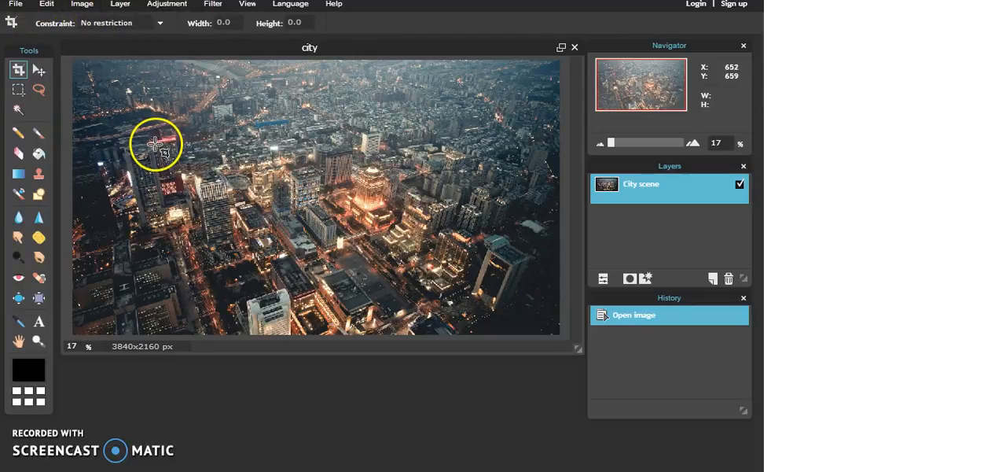
left_click(17, 5)
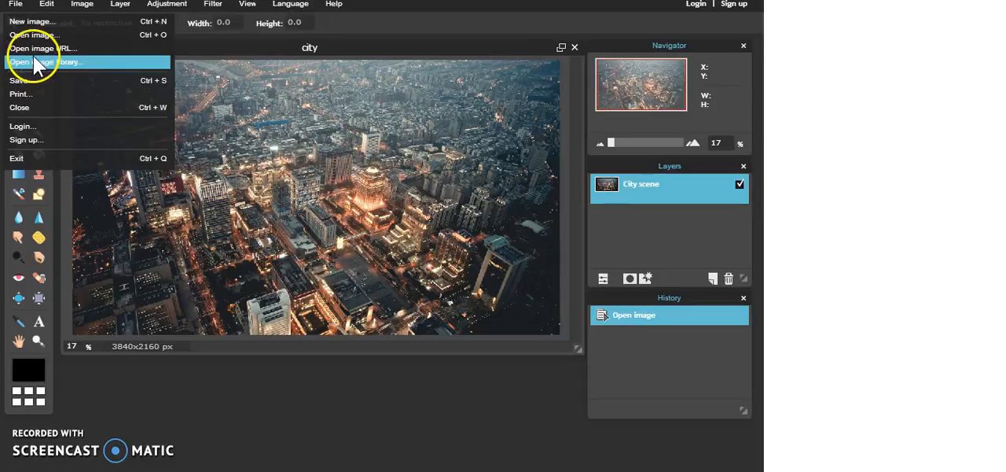
left_click(47, 6)
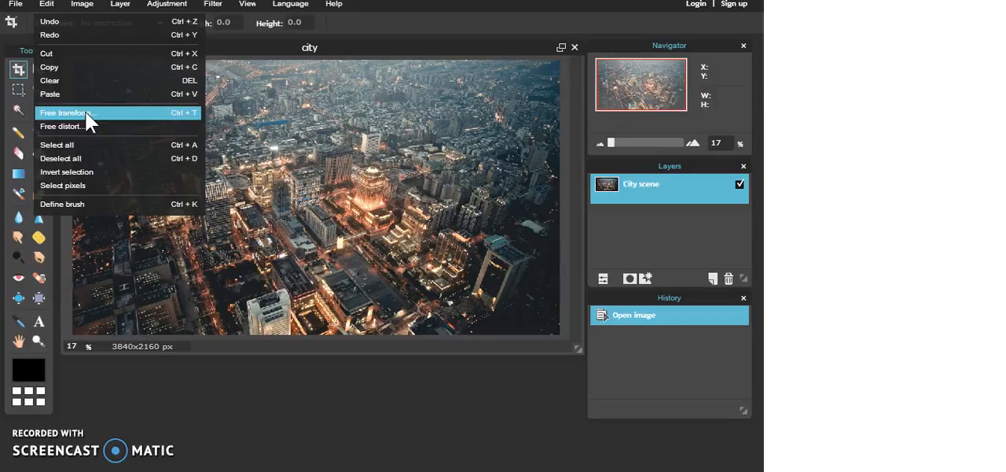
left_click(85, 6)
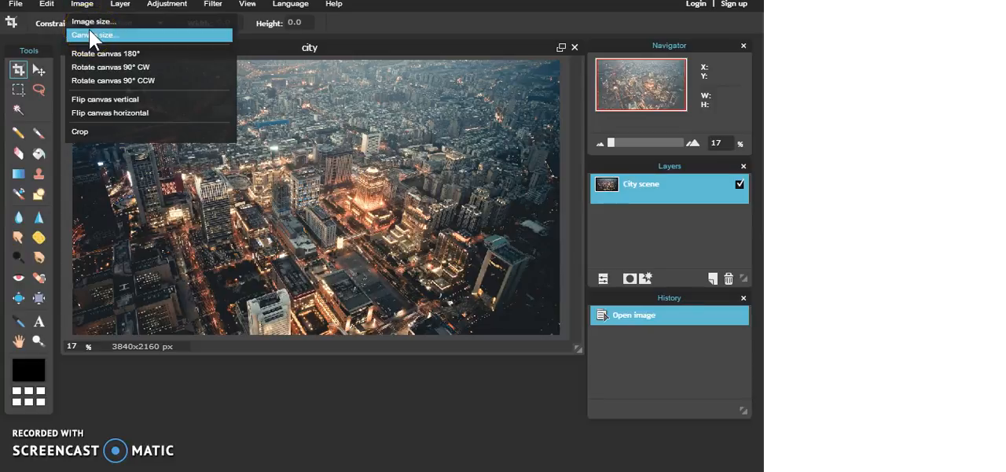
left_click(127, 7)
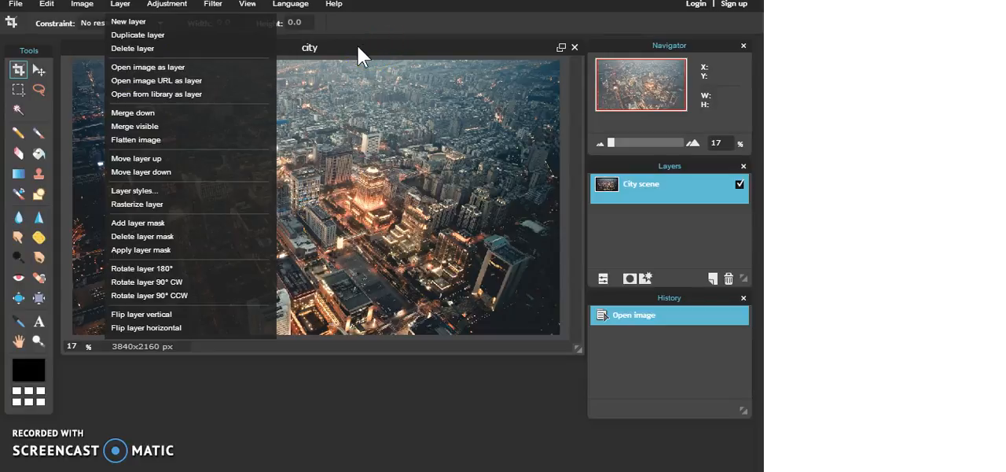
left_click(323, 76)
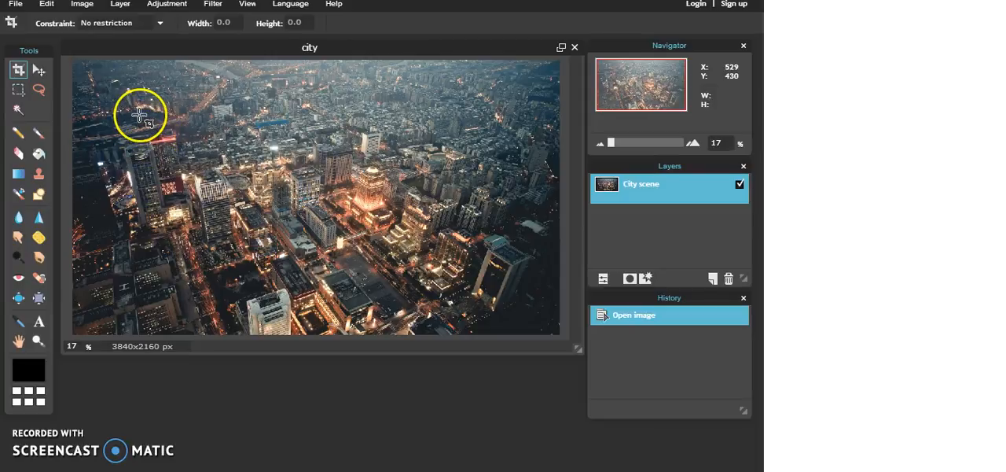
- Add the text "City at Night" to the upper-left part of the city image with the Type tool
left_click(38, 323)
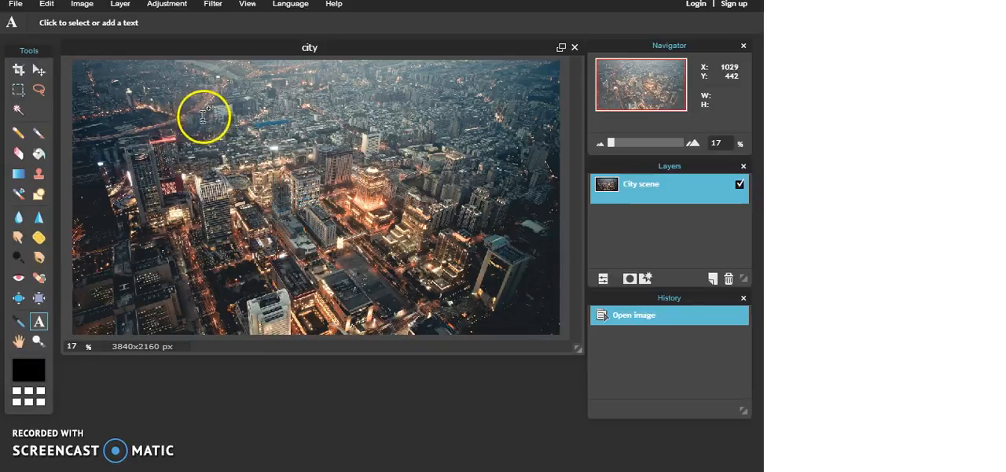
left_click(202, 92)
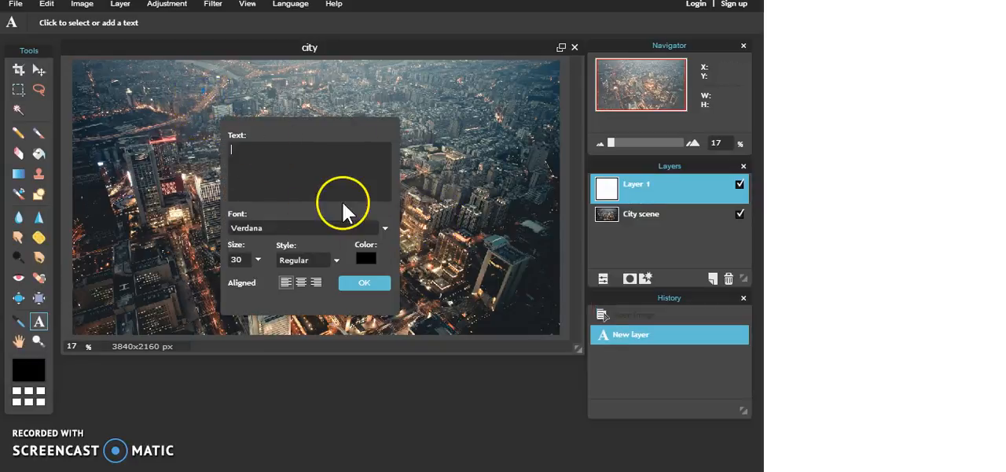
left_click_drag(290, 128, 327, 125)
left_click(292, 153)
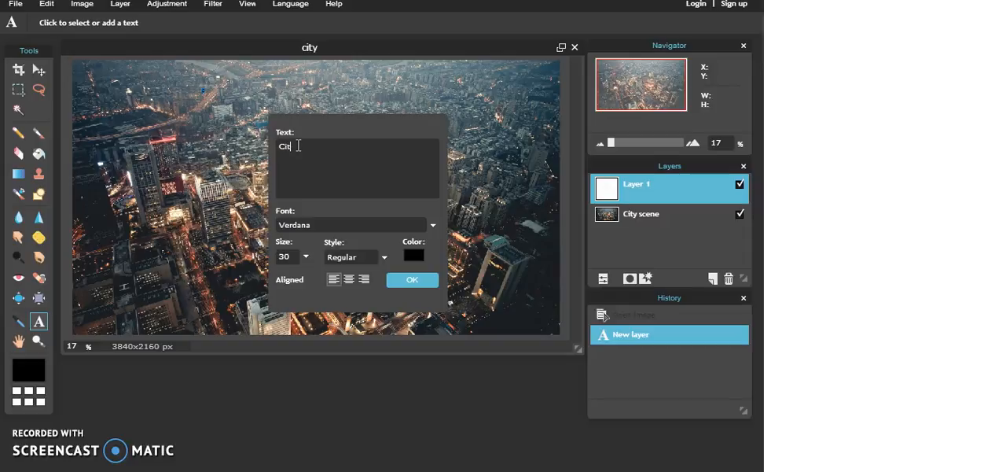
left_click(294, 131)
type("& Nih")
left_click(316, 170)
left_click(409, 279)
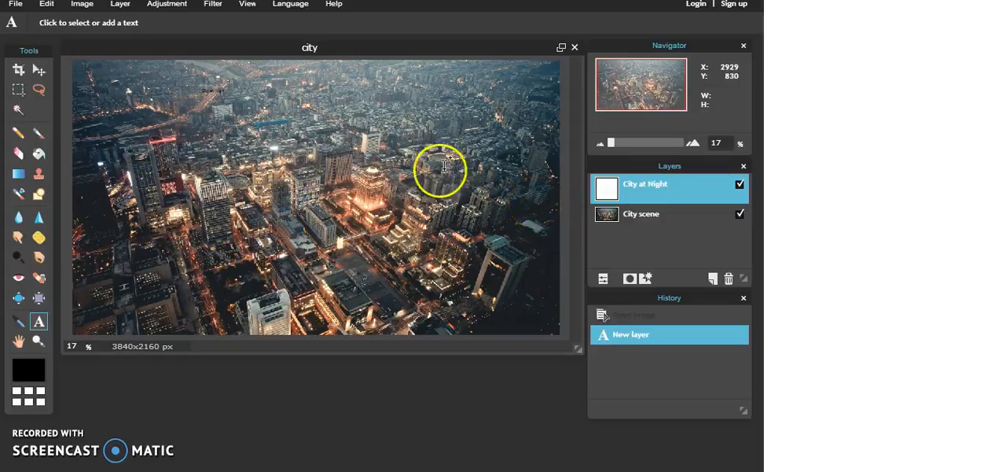
- Enlarge the image window and set the size of the "City at Night" text to 130
left_click_drag(573, 344, 581, 422)
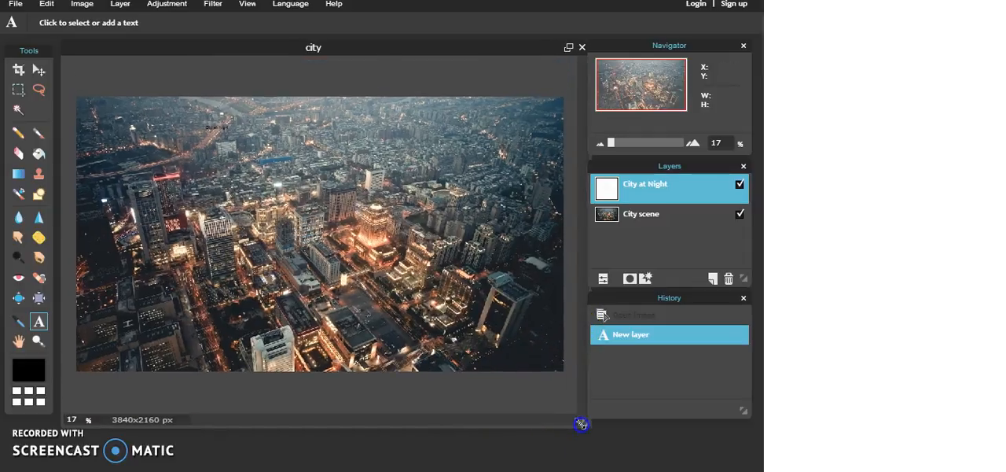
left_click(294, 158)
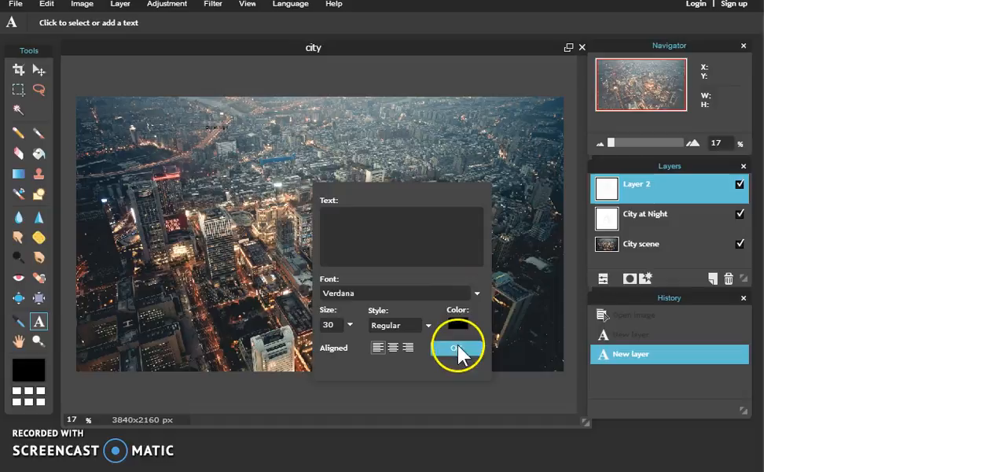
left_click(457, 345)
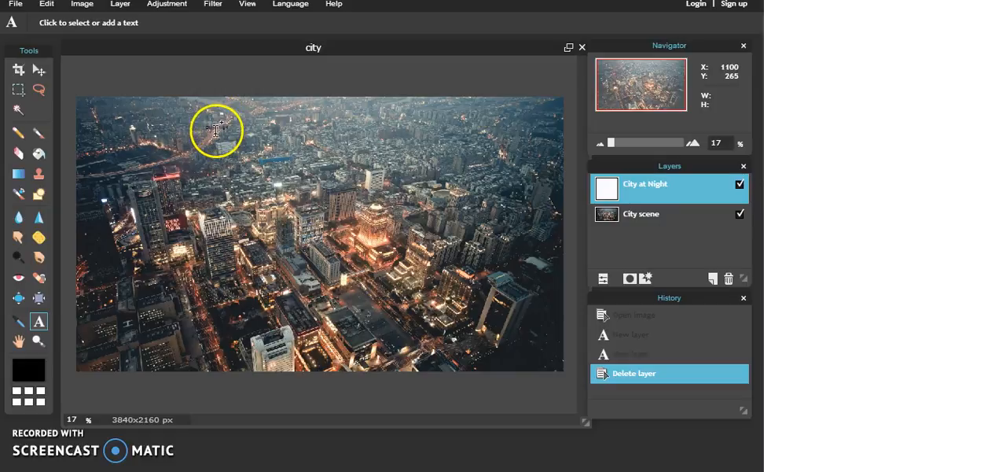
left_click(215, 129)
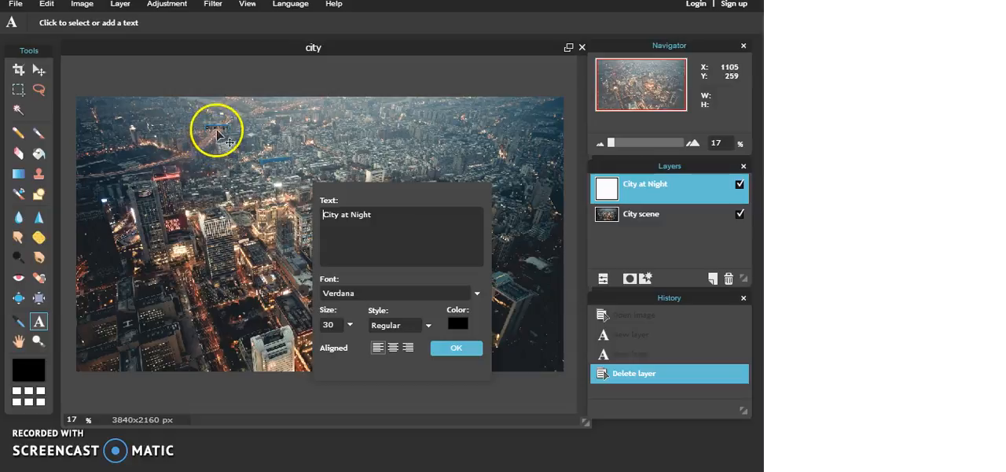
left_click(349, 323)
left_click_drag(298, 342, 355, 360)
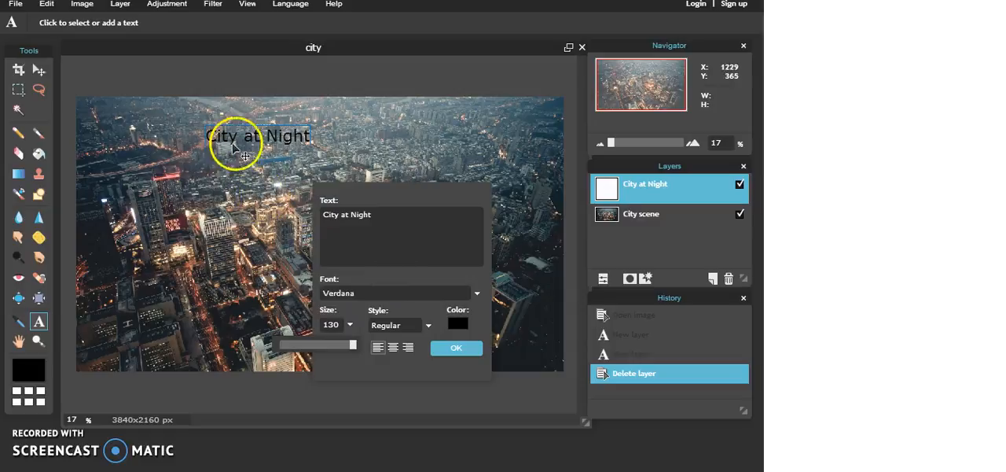
- Browse the available fonts and change the "City at Night" text to AR CARTER
left_click(476, 293)
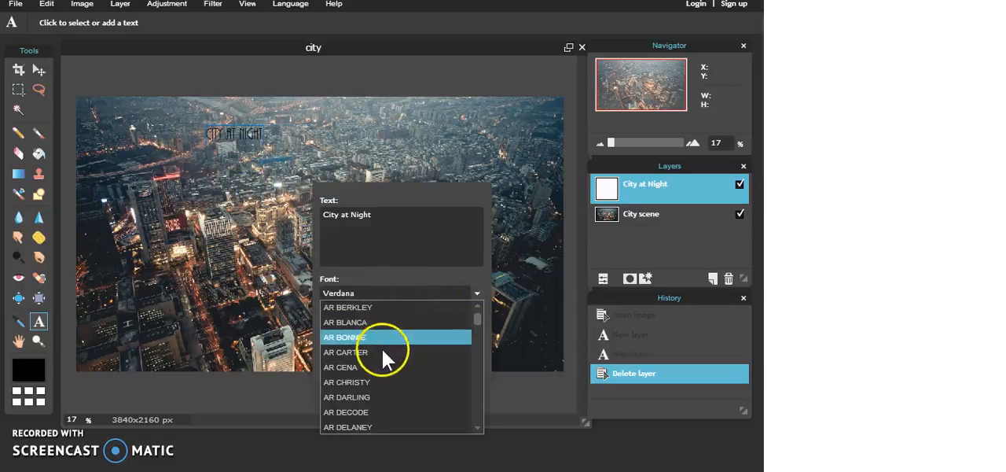
scroll(365, 378, "down", 10)
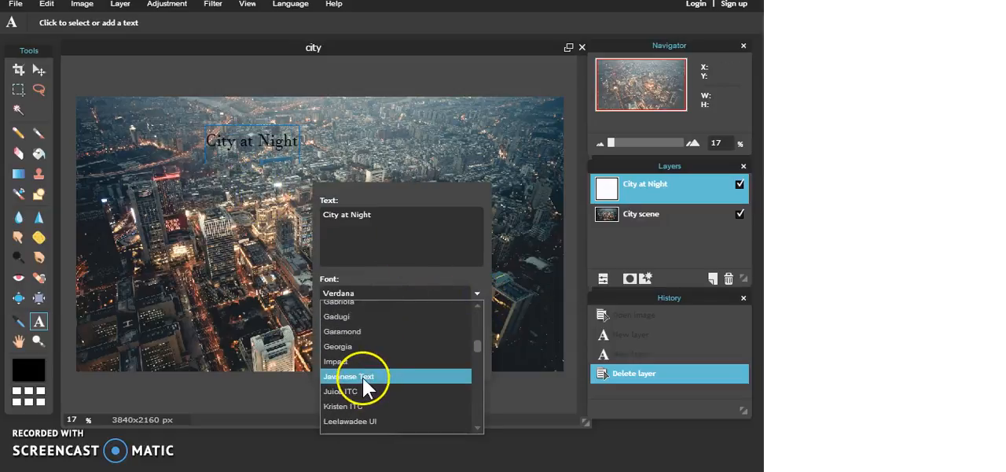
scroll(362, 374, "down", 10)
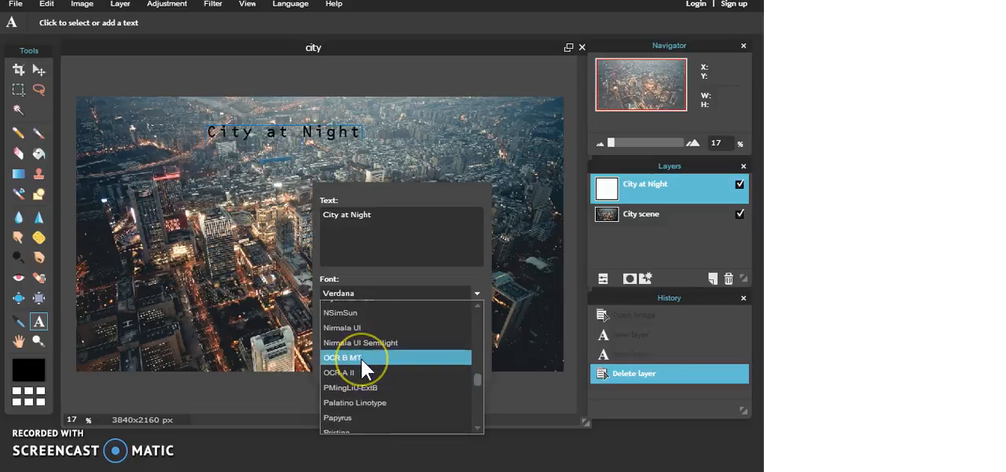
scroll(361, 359, "up", 12)
scroll(361, 359, "down", 3)
scroll(361, 359, "down", 12)
scroll(361, 358, "down", 8)
scroll(357, 367, "up", 3)
scroll(358, 367, "up", 20)
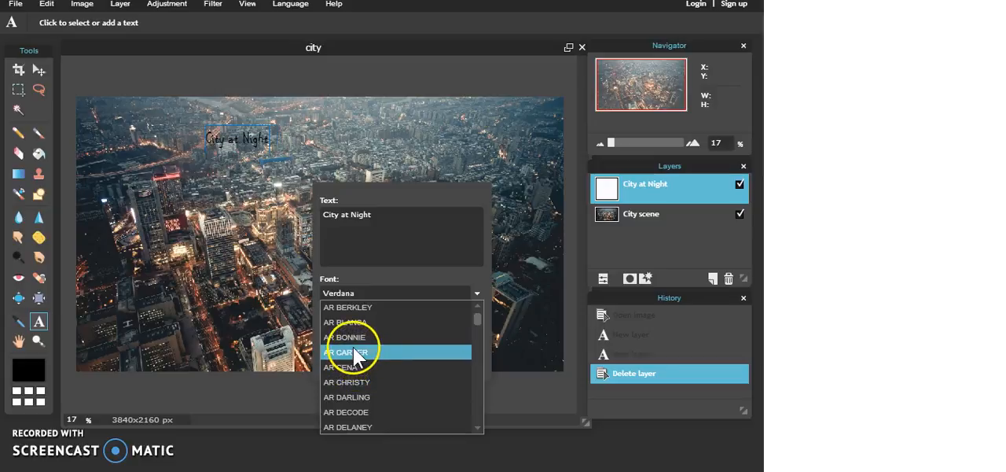
left_click(353, 351)
- Set the size of the "City at Night" text to 130 and its style to Bold
left_click(334, 324)
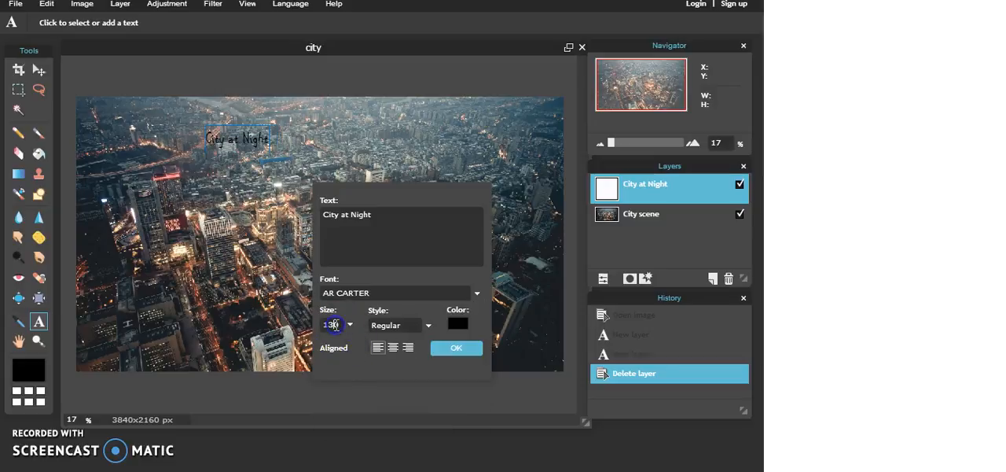
key("BackSpace")
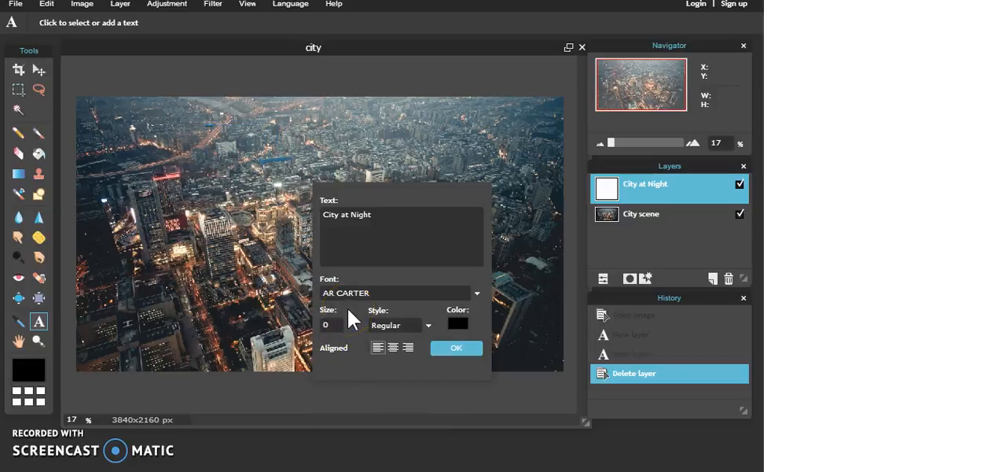
type("00")
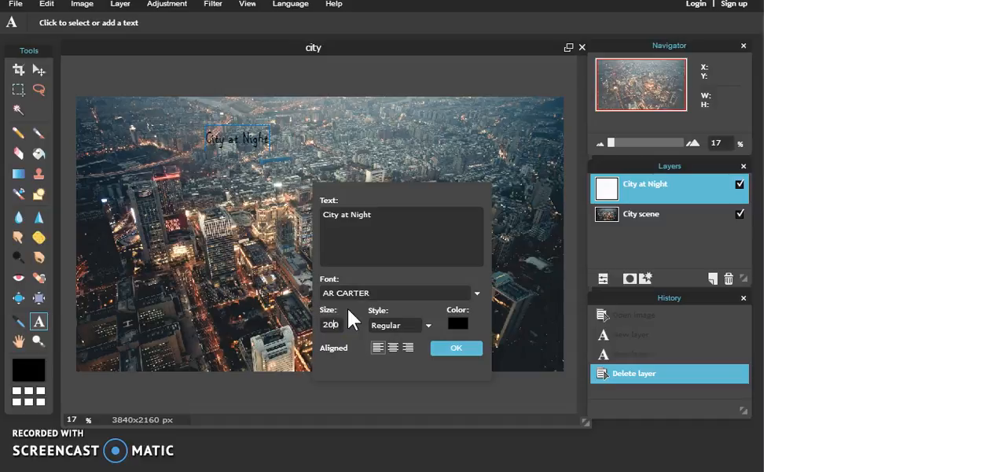
key("BackSpace")
key("BackSpace")
type("30")
left_click(425, 325)
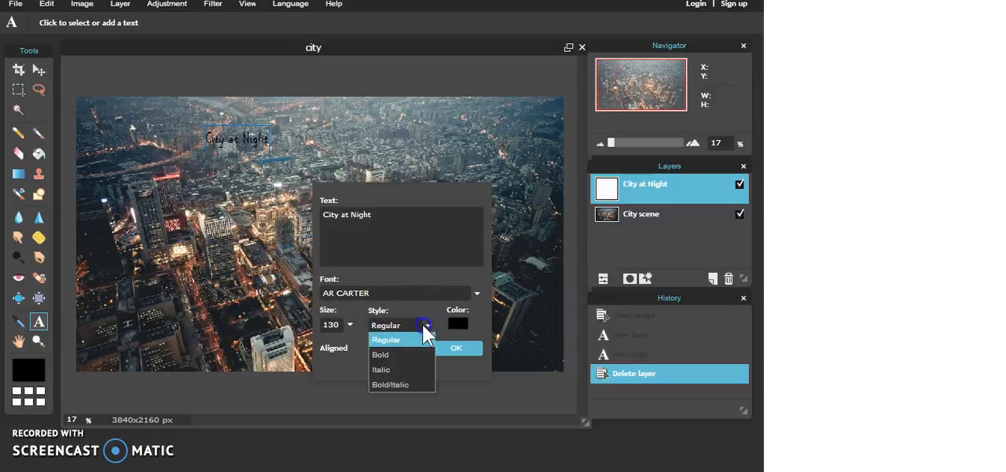
left_click(408, 355)
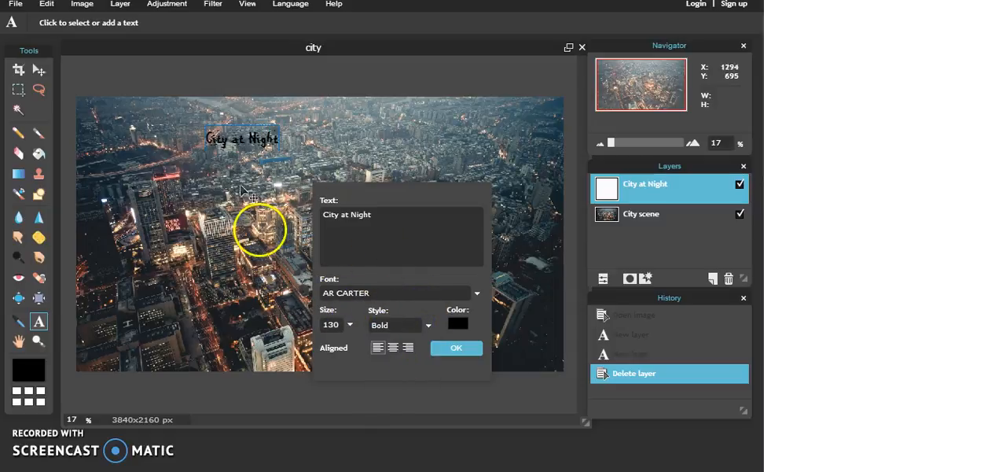
- Change the color of the "City at Night" text to light green, b6fa69
left_click(453, 324)
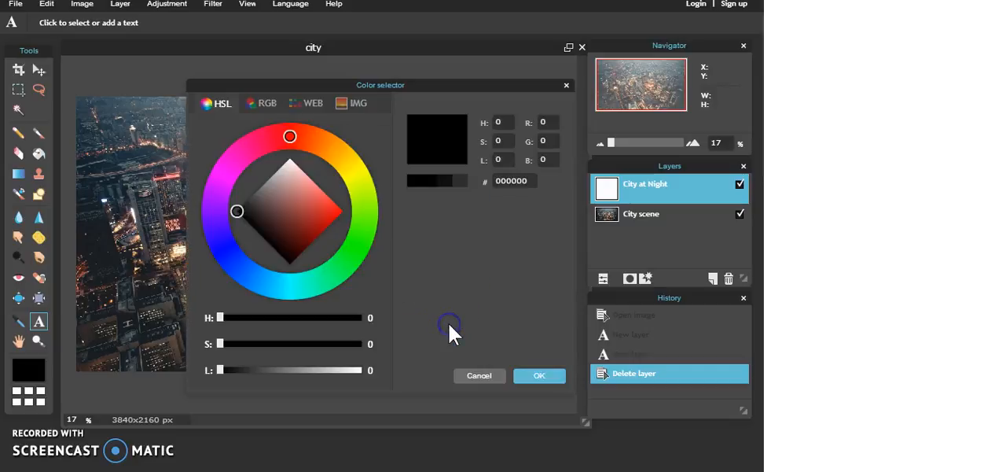
left_click_drag(293, 189, 506, 108)
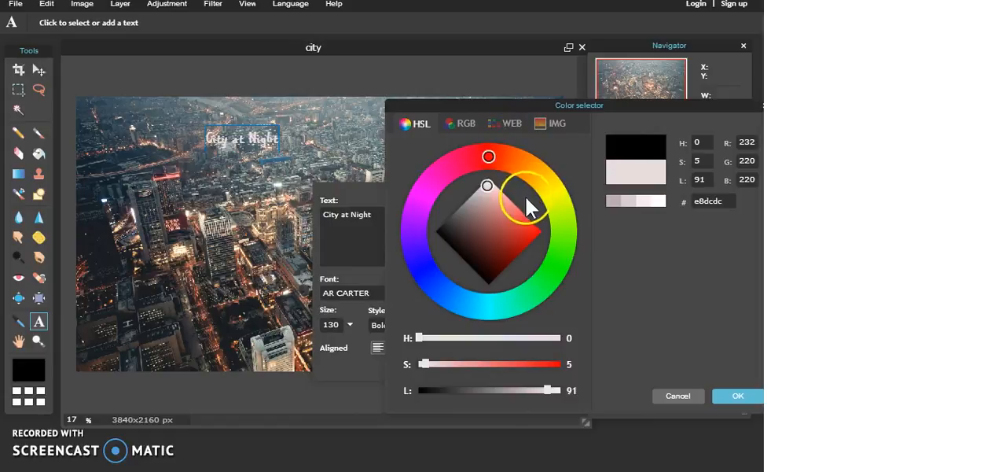
mouse_move(492, 198)
left_mouse_down()
mouse_move(503, 220)
mouse_move(532, 230)
mouse_move(488, 196)
mouse_move(456, 231)
mouse_move(483, 193)
left_mouse_up()
mouse_move(489, 156)
left_mouse_down()
mouse_move(533, 174)
mouse_move(579, 242)
mouse_move(578, 231)
mouse_move(488, 192)
mouse_move(532, 239)
mouse_move(519, 210)
left_mouse_up()
left_click(526, 245)
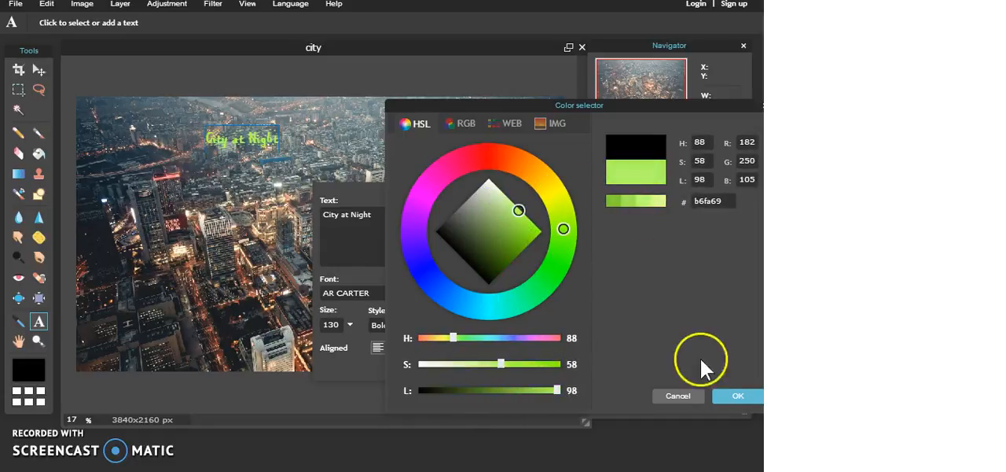
left_click(739, 395)
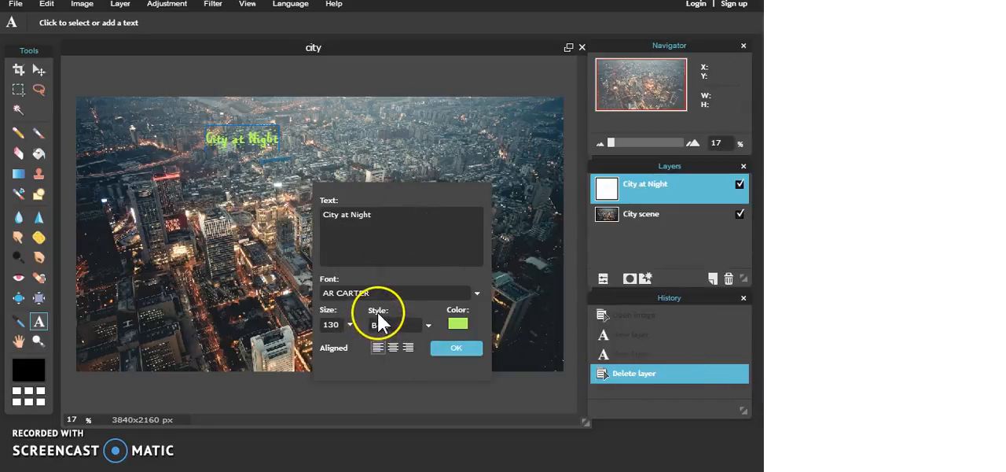
- Change the "City at Night" font to AR CHRISTY and move the finished text to the upper-right part of the image
left_click(475, 292)
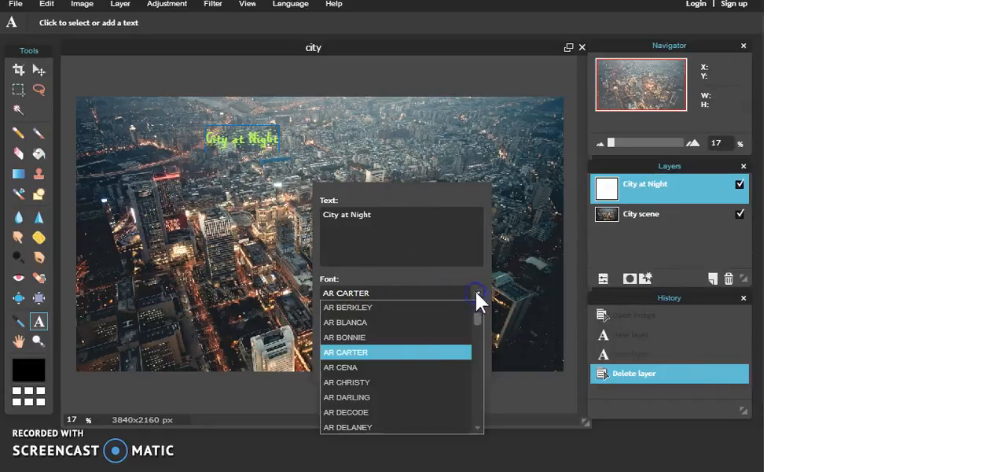
left_click(401, 382)
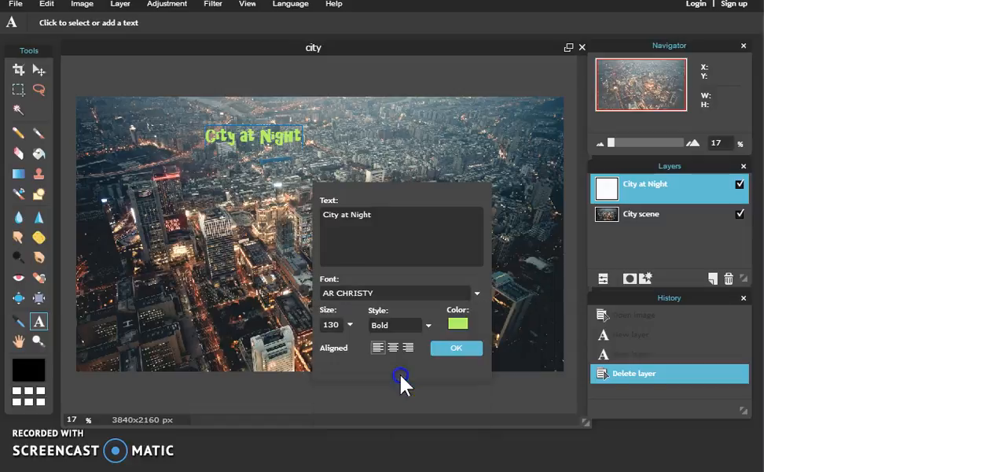
left_click(452, 348)
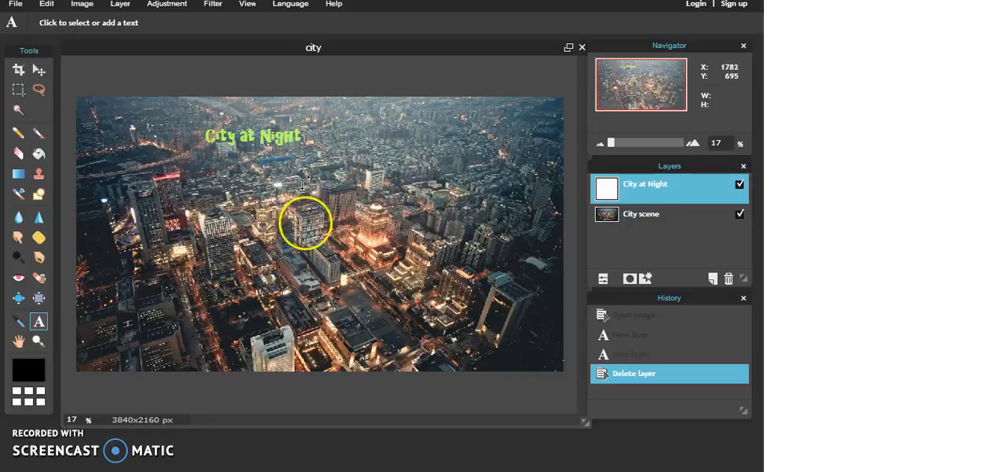
left_click(38, 72)
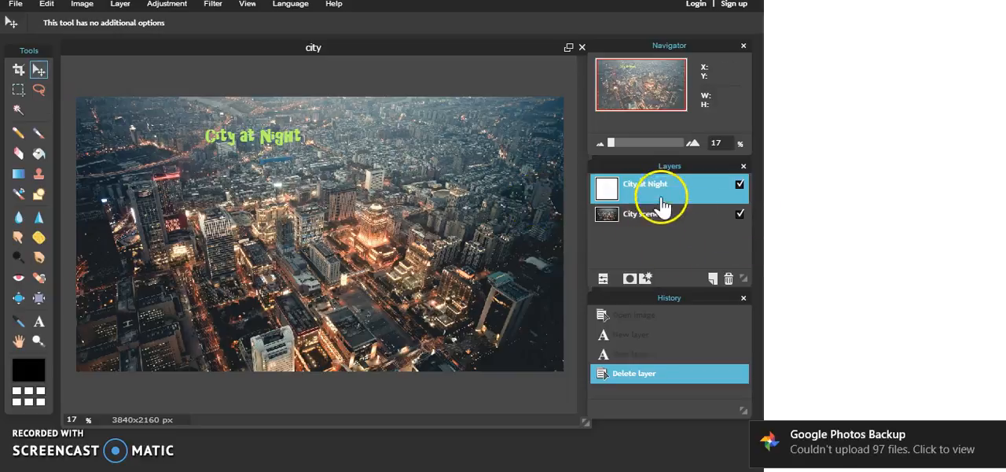
left_click_drag(259, 144, 468, 134)
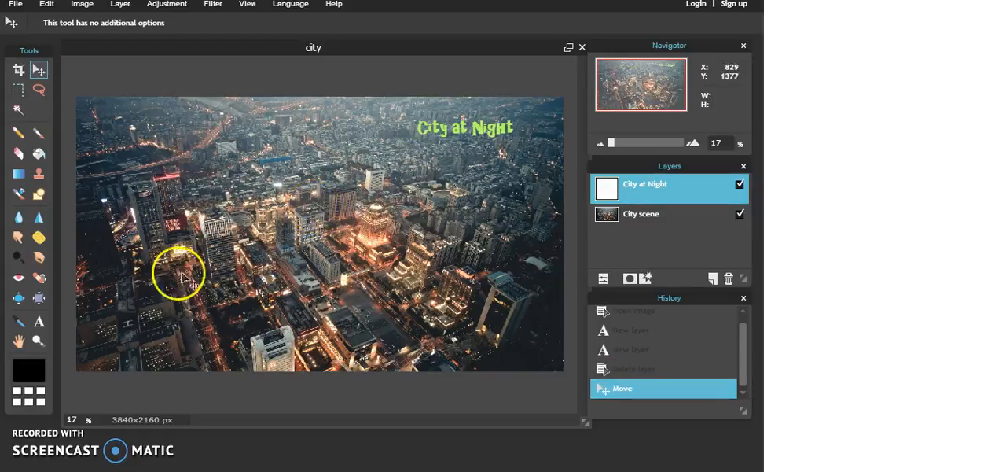
- Add a second text reading "Bright Lights Big City" near the middle of the image with the Type tool
left_click(40, 321)
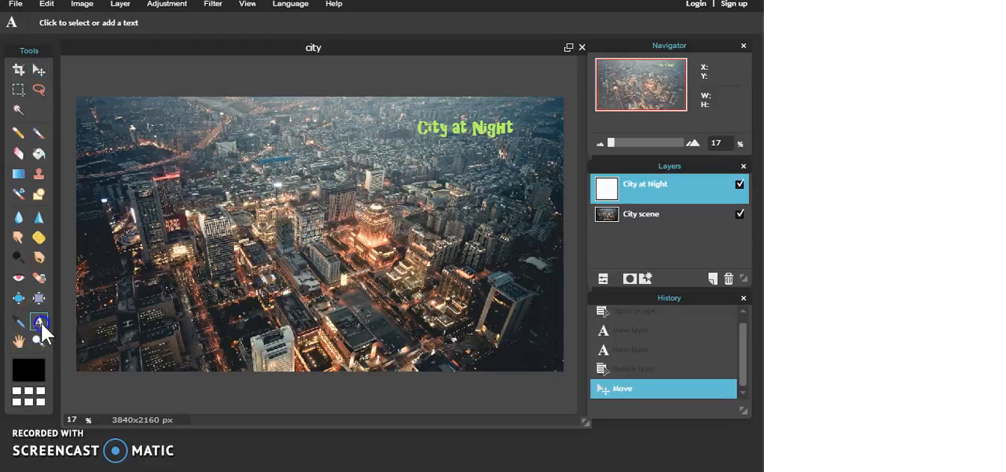
left_click(271, 210)
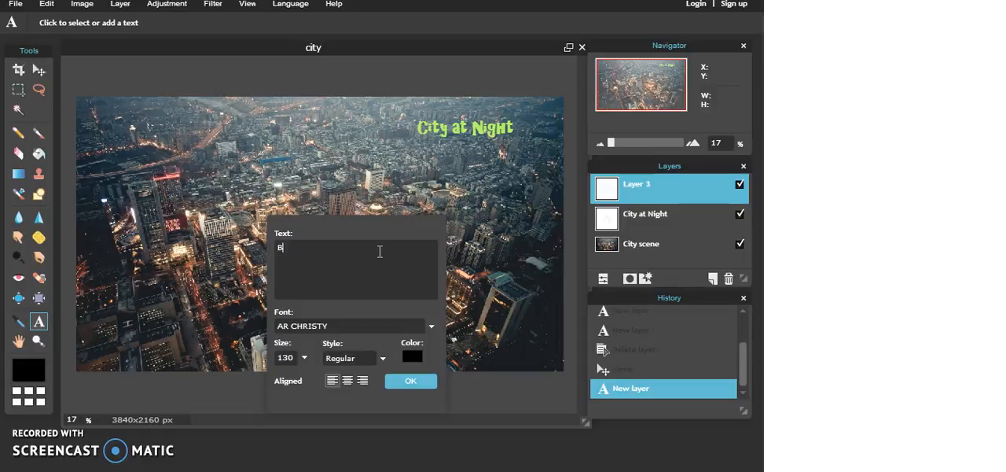
type("r")
left_click(331, 250)
type("ight Li")
type("ght")
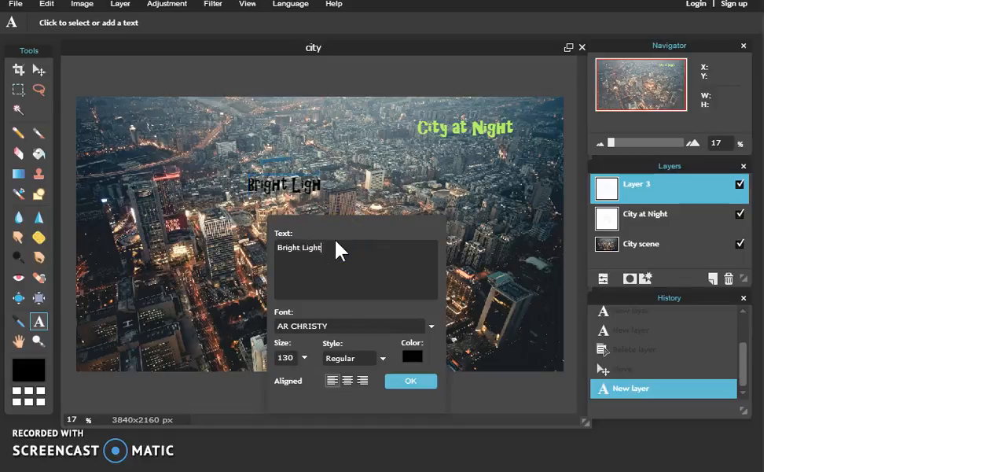
type("s Big City")
right_click(343, 241)
left_click(325, 251)
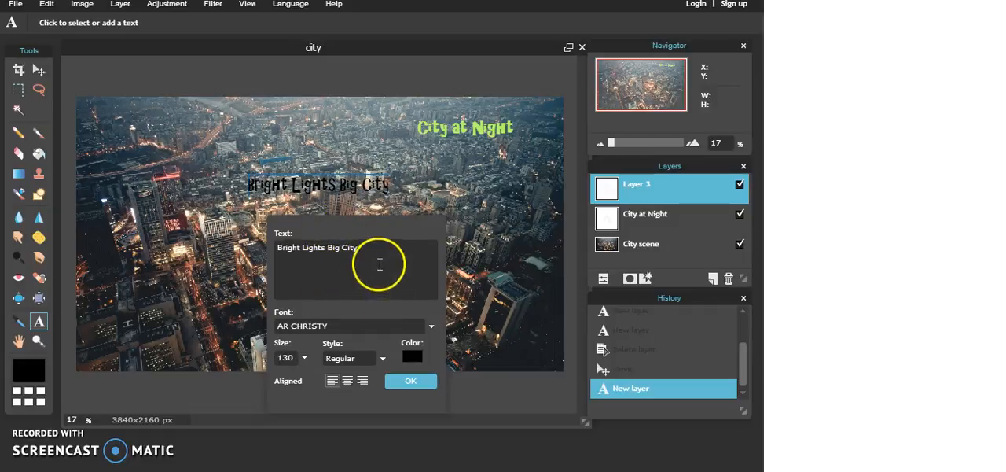
- Change the color of the "Bright Lights Big City" text to near-white, f2f2f2
left_click(411, 356)
mouse_move(464, 228)
left_mouse_down()
mouse_move(484, 185)
mouse_move(528, 185)
mouse_move(521, 167)
mouse_move(523, 201)
mouse_move(499, 182)
mouse_move(487, 143)
left_mouse_up()
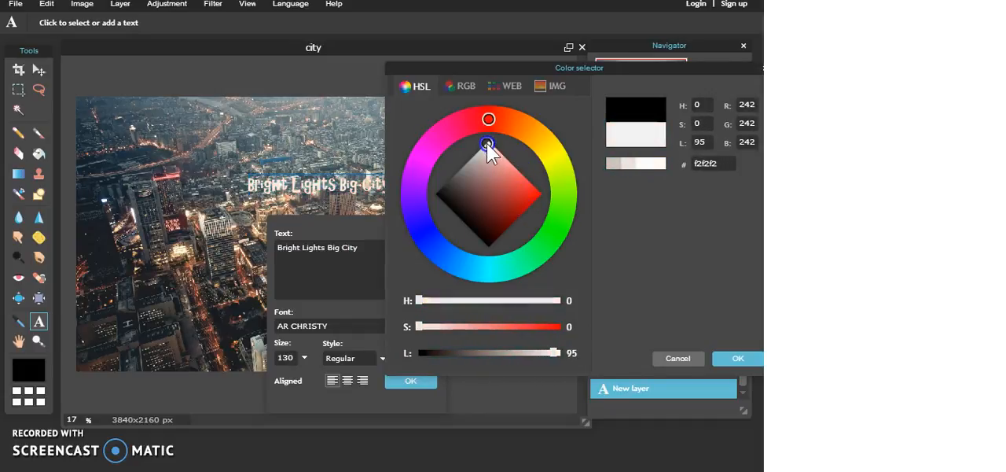
left_click(738, 359)
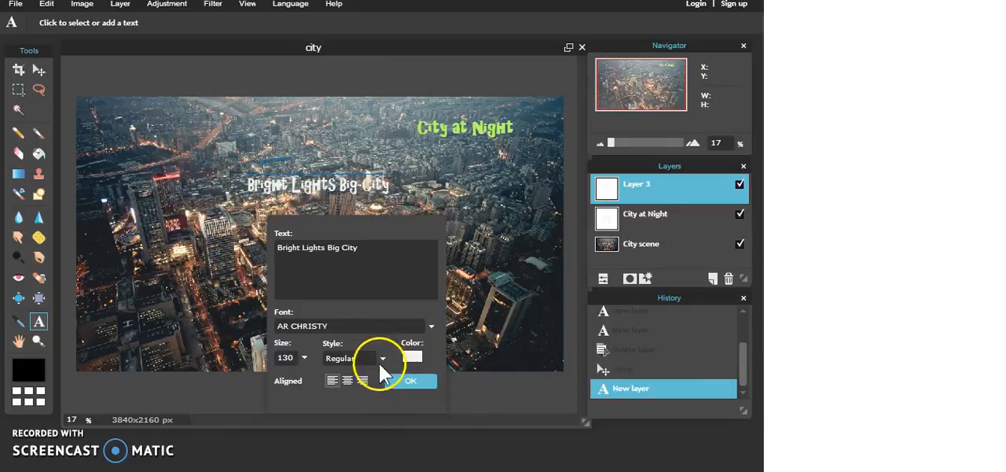
- Set the size of "Bright Lights Big City" to 190 and move the finished text to the upper-left part of the image
left_click(286, 357)
key("BackSpace")
key("BackSpace")
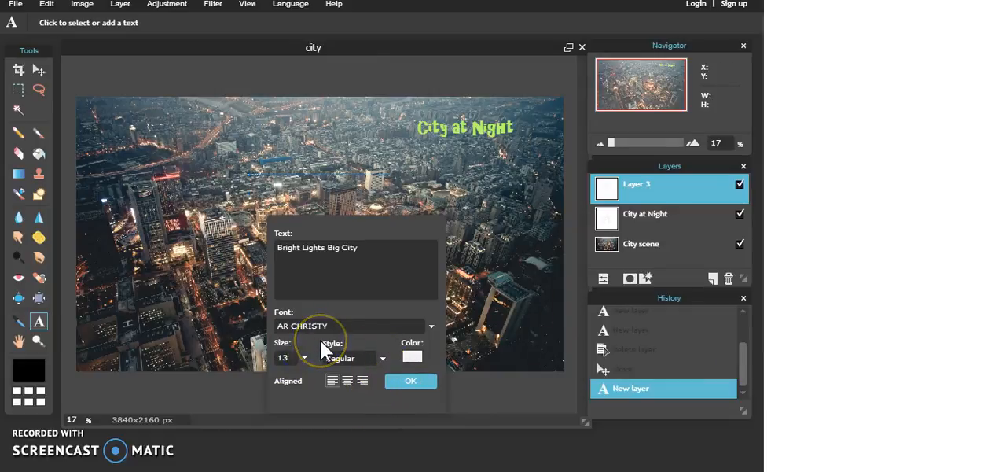
type("50")
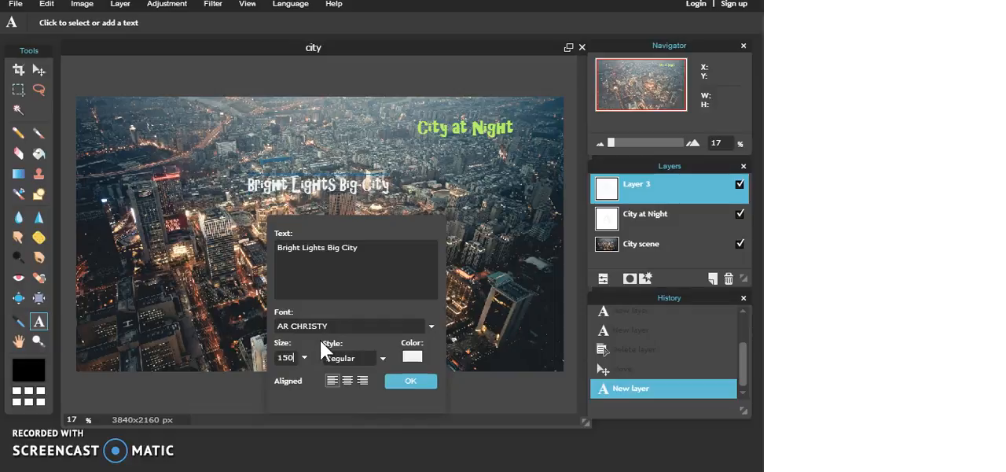
key("BackSpace")
key("BackSpace")
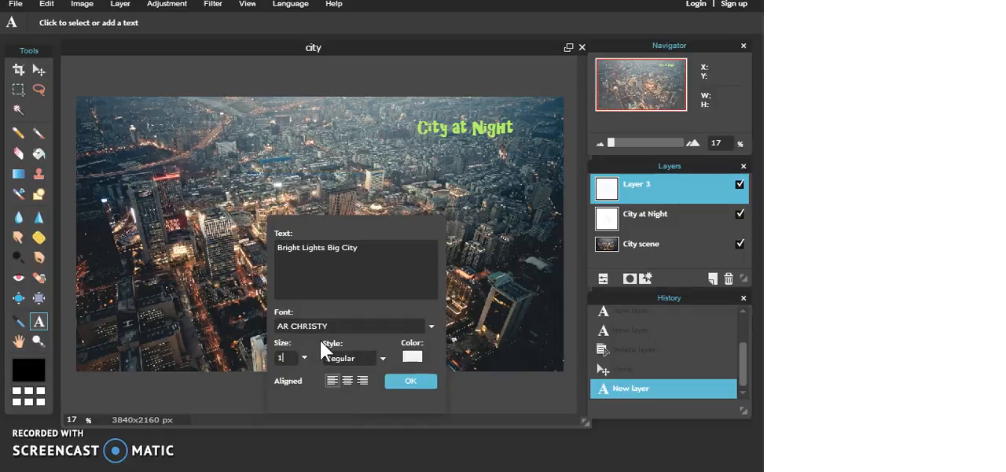
type("90")
left_click(326, 361)
left_click(400, 383)
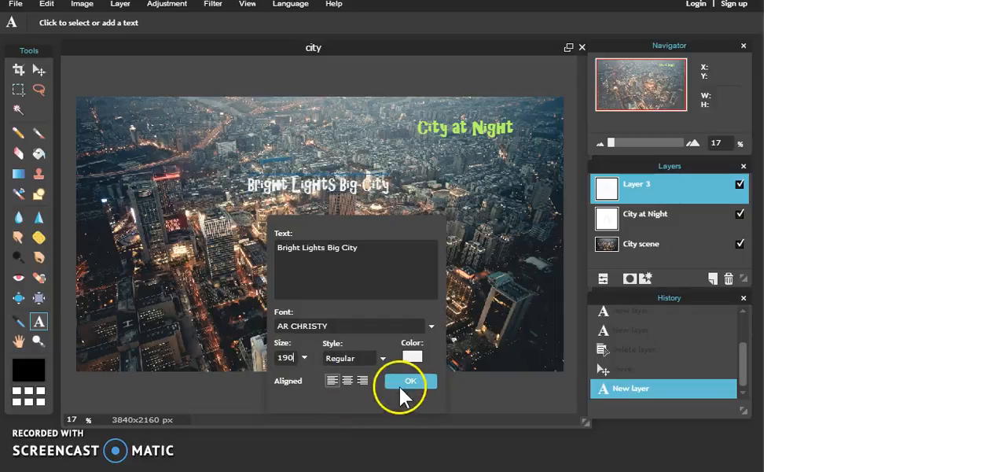
left_click(38, 69)
left_click_drag(263, 176, 123, 136)
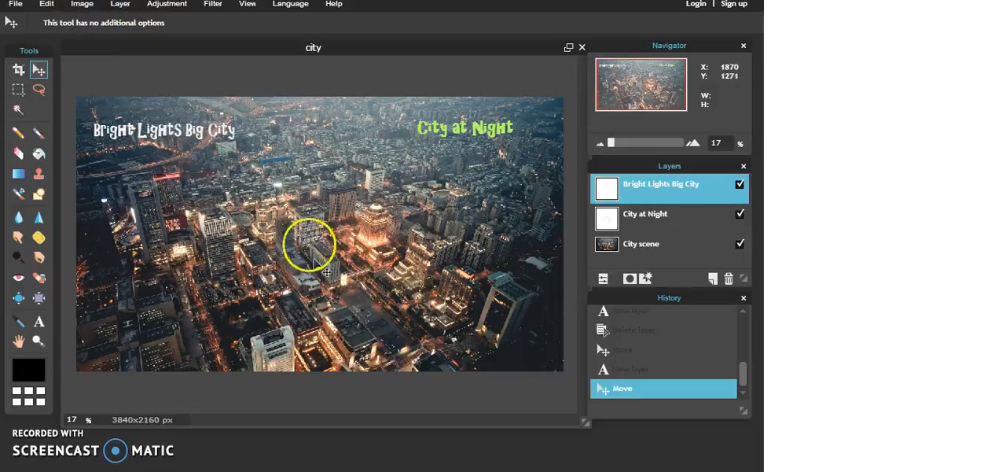
- Open the tiger picture from the Pictures folder as a new layer above the city scene and both texts
left_click(120, 4)
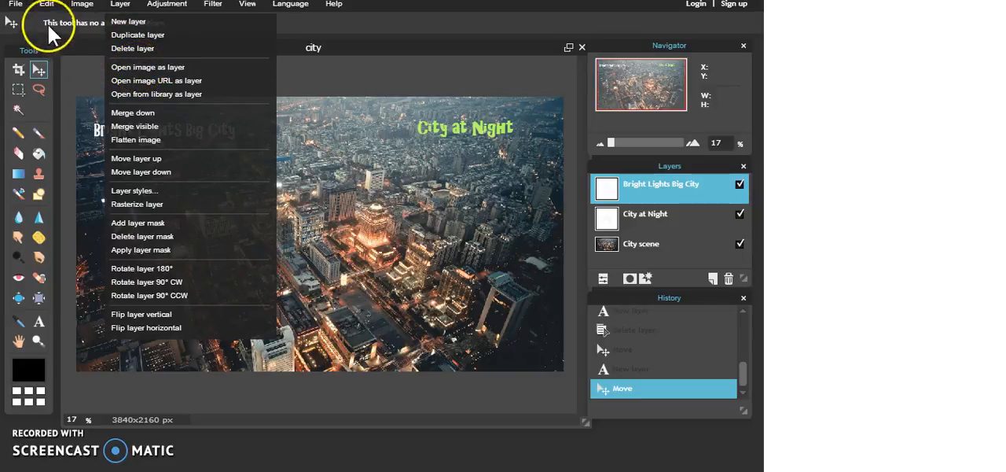
left_click(17, 5)
left_click(126, 7)
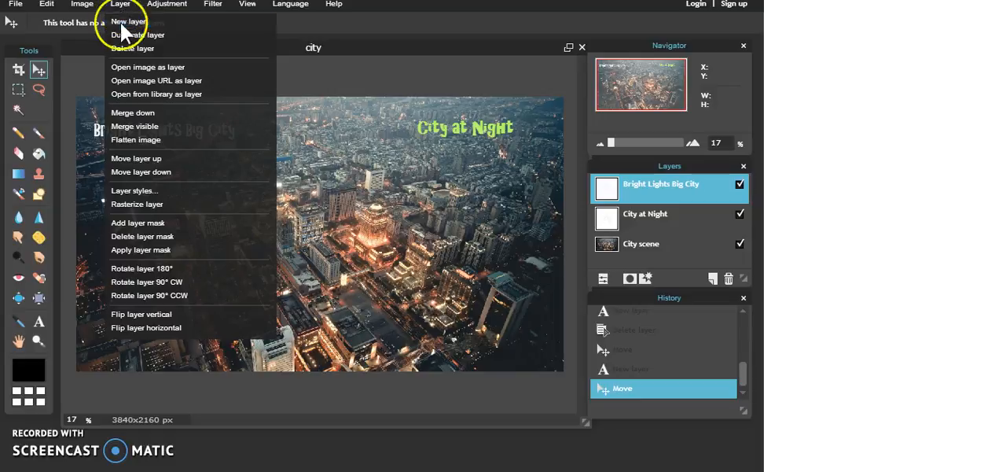
left_click(135, 67)
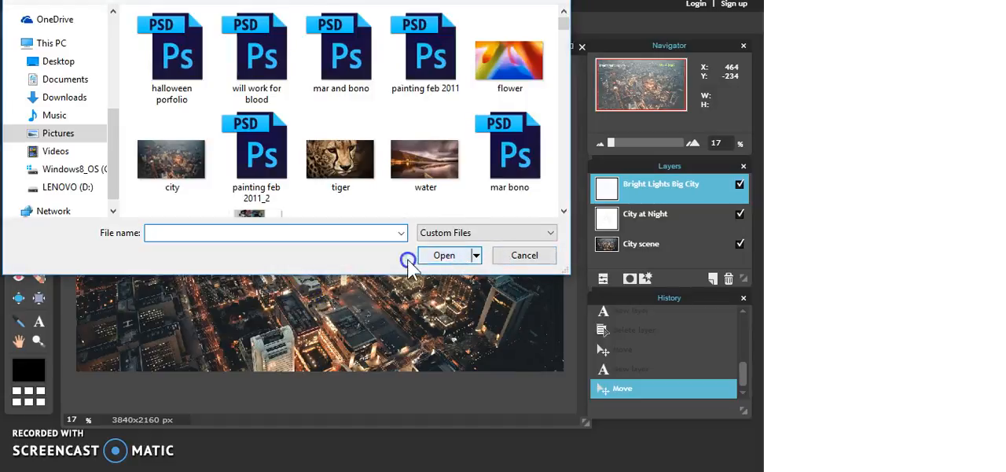
scroll(567, 30, "down", 5)
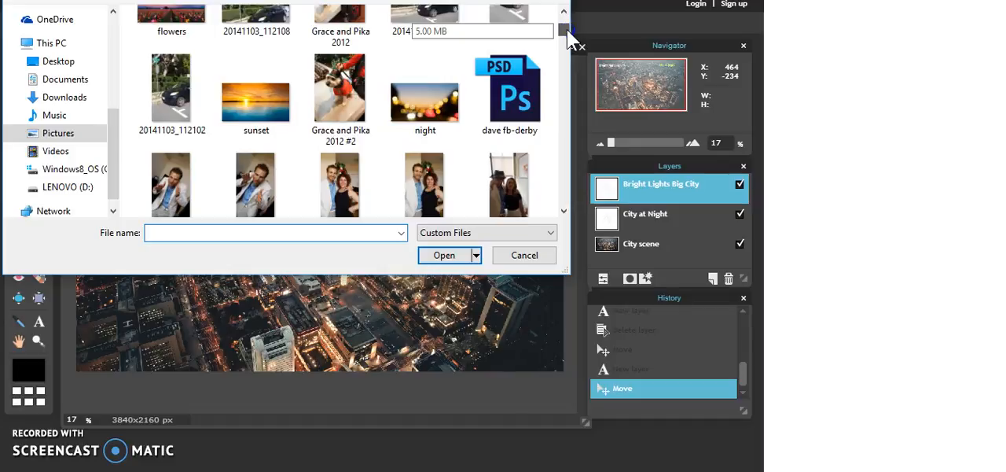
scroll(568, 35, "down", 1)
scroll(570, 35, "up", 4)
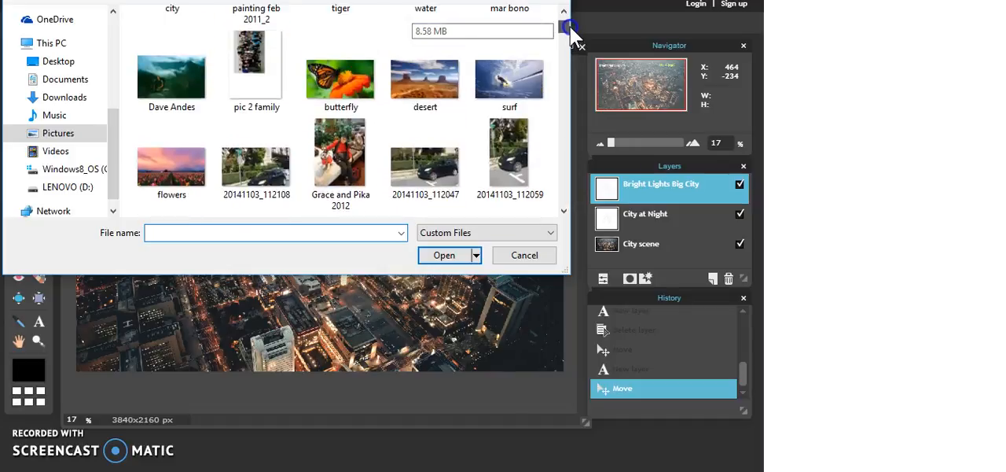
scroll(573, 35, "up", 3)
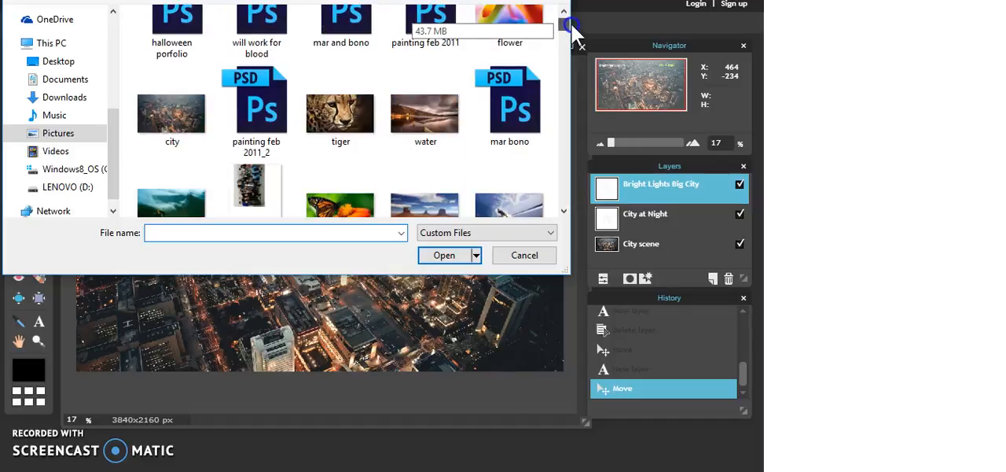
double_click(341, 107)
left_click(367, 220)
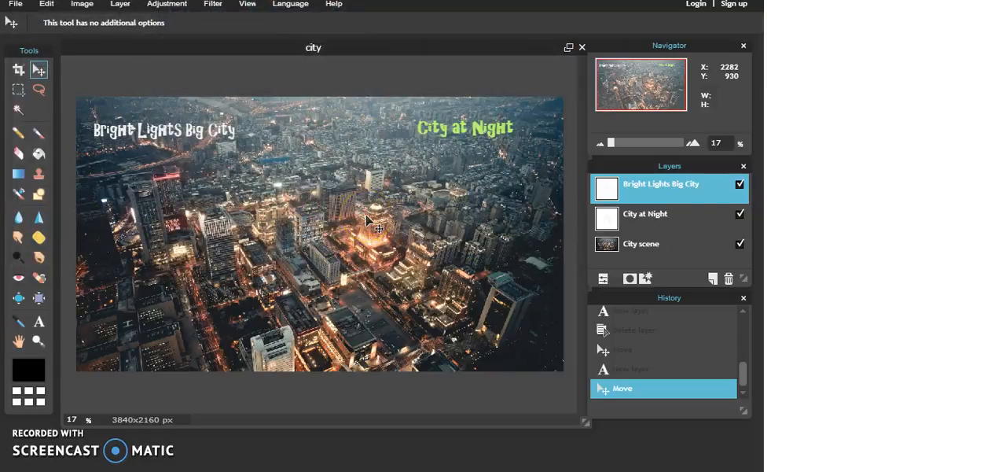
key("ctrl+v")
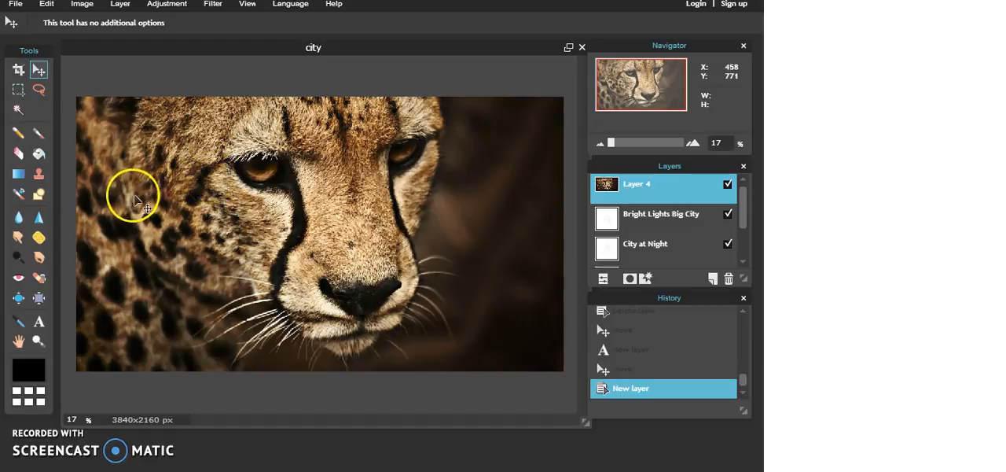
- Scale the cheetah picture layer proportionally to slightly under half size with Free transform and place it below the "Bright Lights Big City" text
left_click(46, 5)
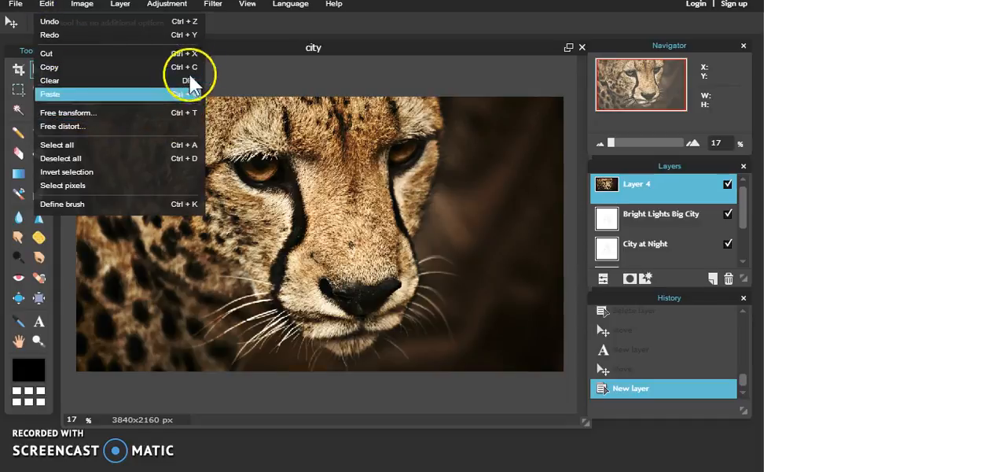
left_click(135, 123)
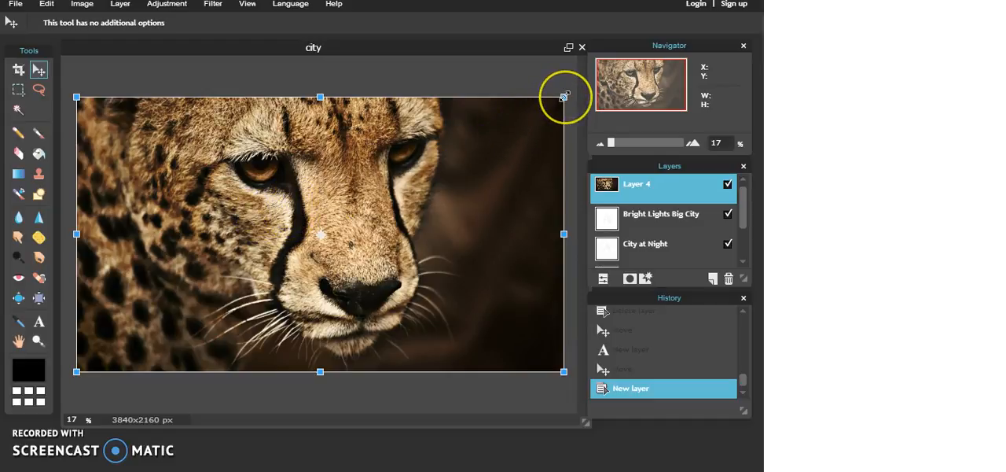
left_click_drag(564, 96, 478, 171)
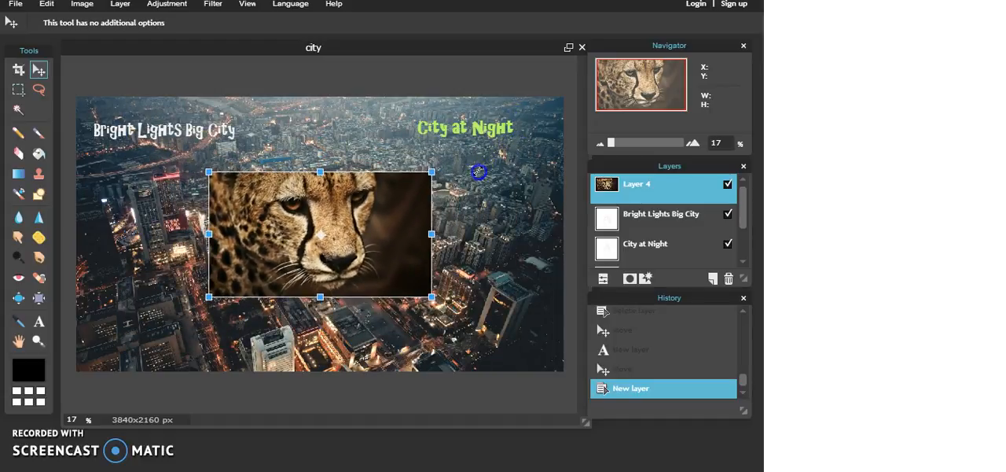
left_click_drag(374, 241, 281, 239)
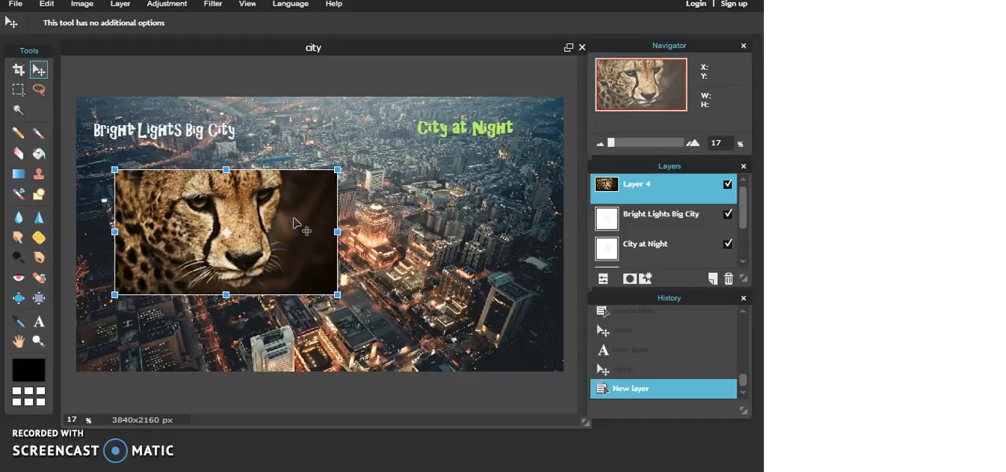
left_click(310, 218)
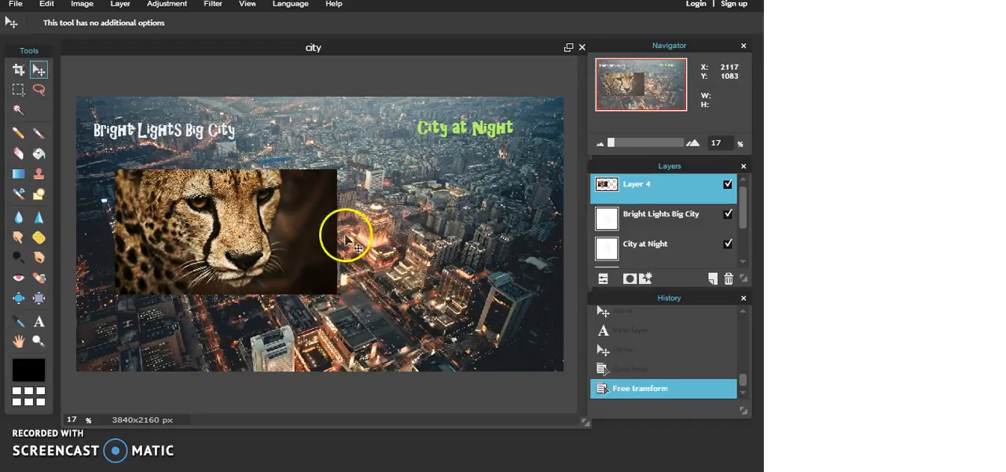
mouse_move(274, 220)
left_mouse_down()
mouse_move(271, 247)
mouse_move(269, 220)
left_mouse_up()
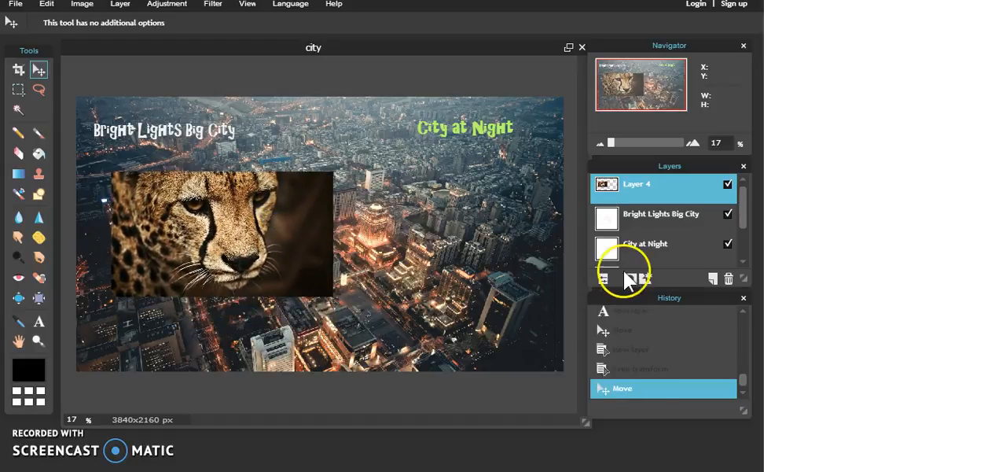
- Rename Layer 4 as cheetah and keep that layer selected
double_click(643, 185)
type("ti")
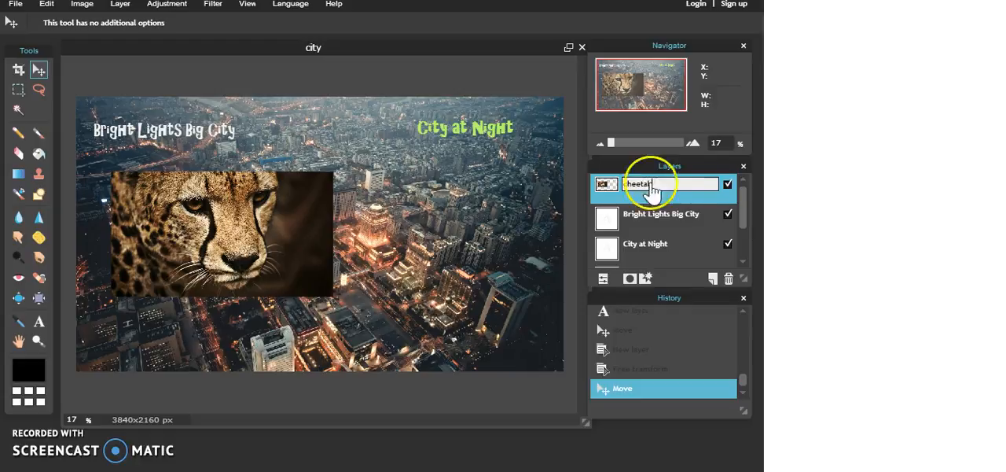
left_click(663, 218)
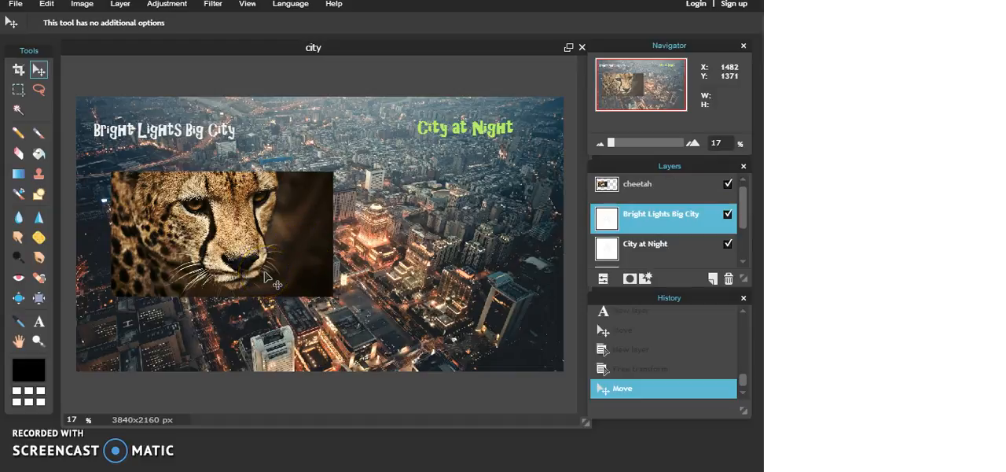
left_click(662, 185)
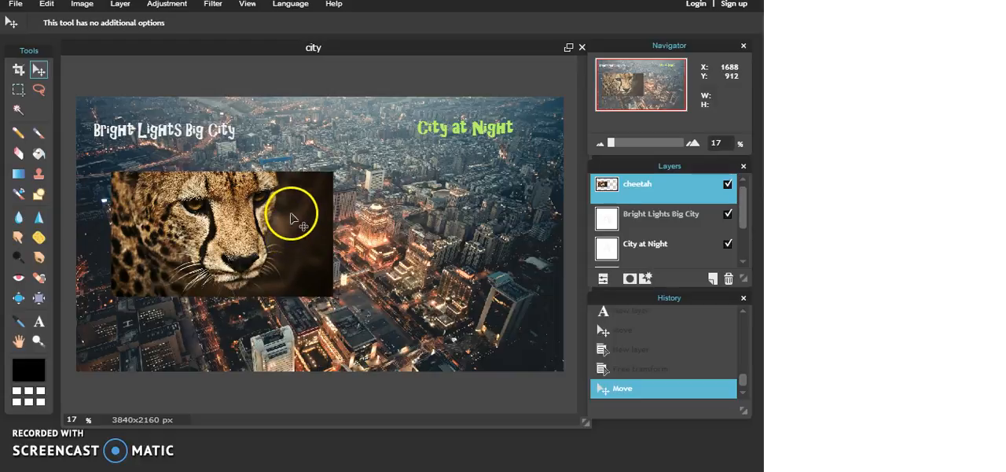
- Try selecting the dark background beside the cheetah's face with the Wand tool at tolerance 21, and deselect it
left_click(19, 114)
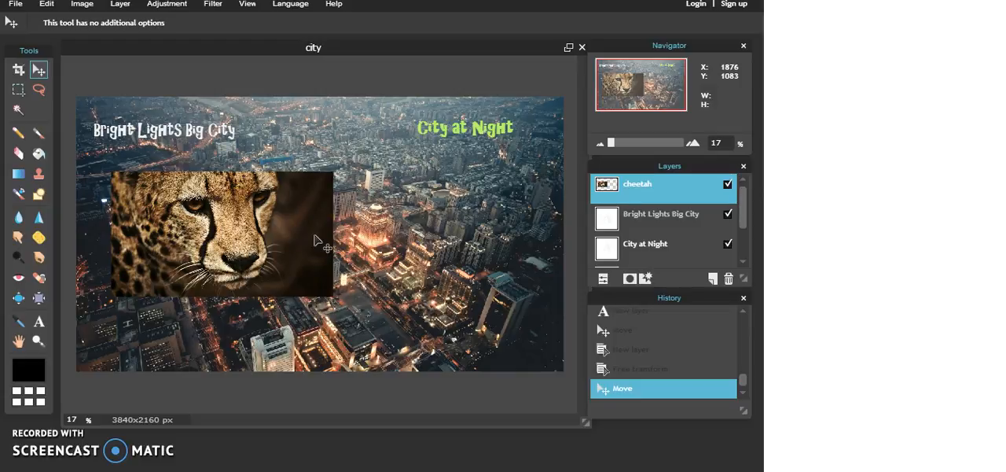
left_click(18, 109)
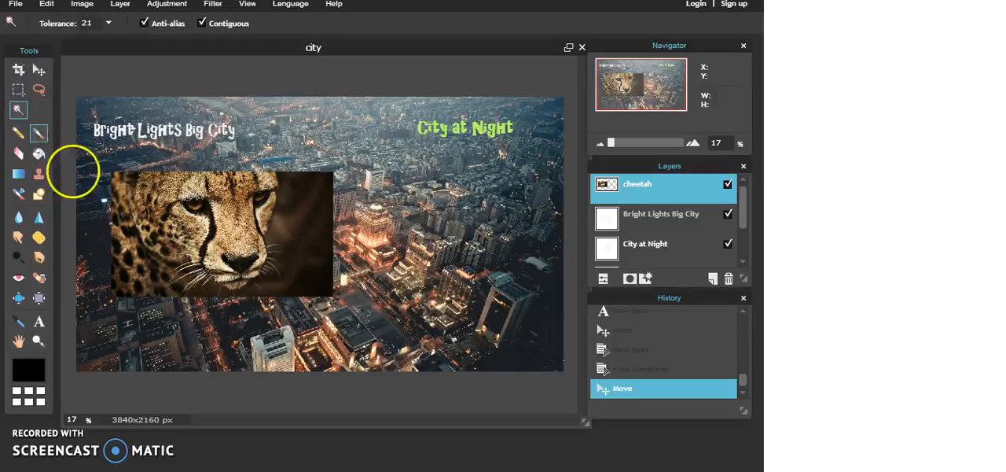
left_click(306, 228)
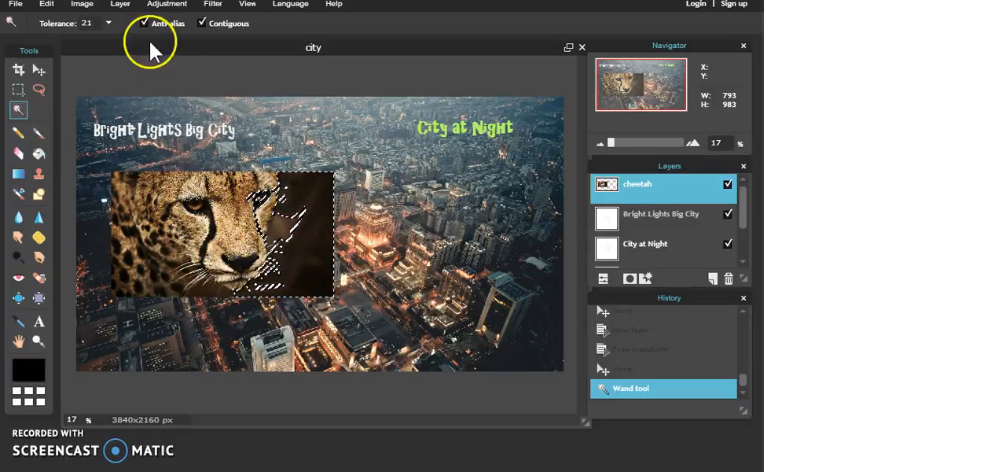
left_click(83, 4)
mouse_move(47, 4)
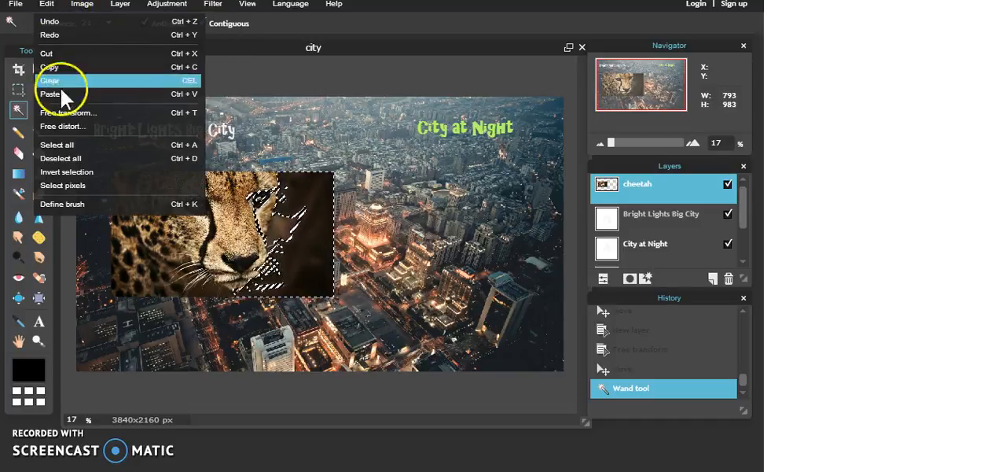
left_click(77, 159)
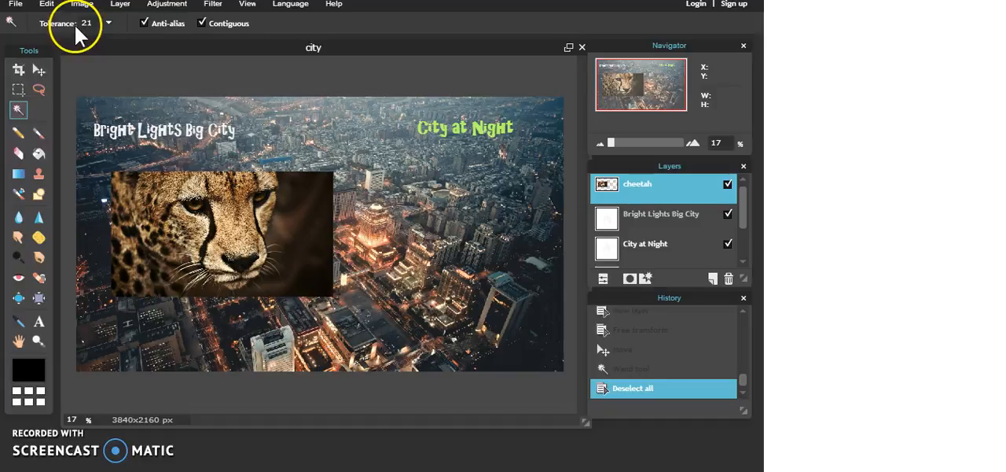
- Set the Wand tolerance to 13, try selecting the dark background beside the cheetah's face again, and deselect it
left_click(110, 23)
left_click(44, 42)
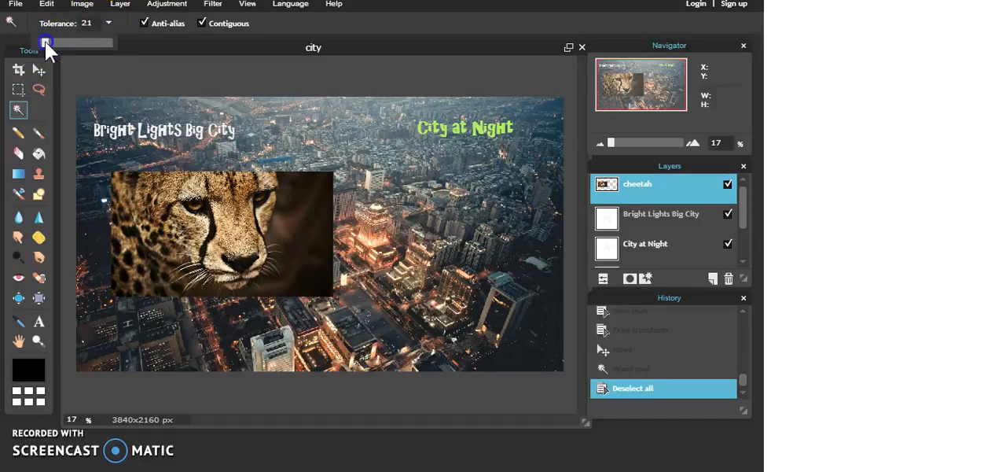
left_click(376, 268)
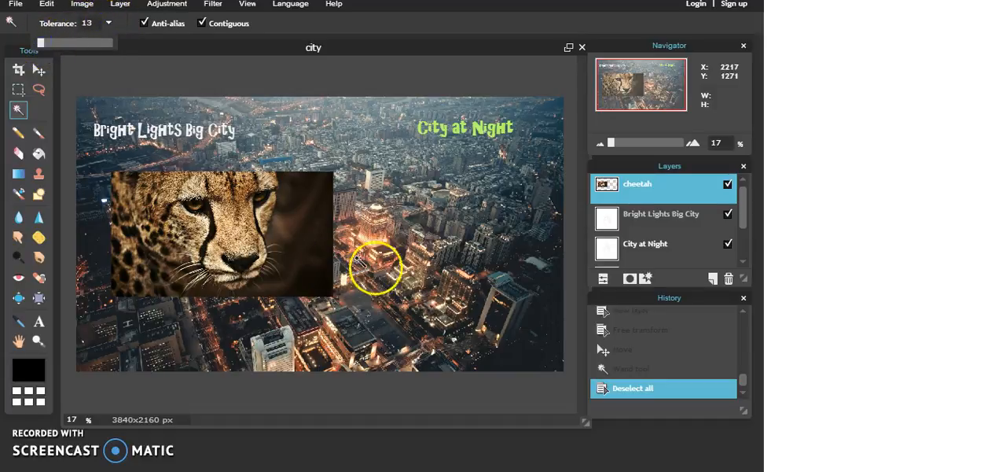
left_click(307, 229)
left_click(314, 249)
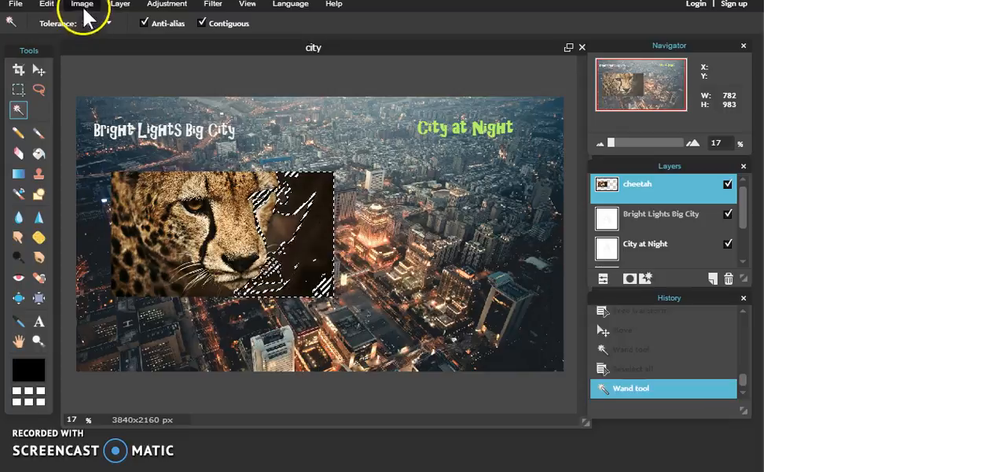
left_click(46, 4)
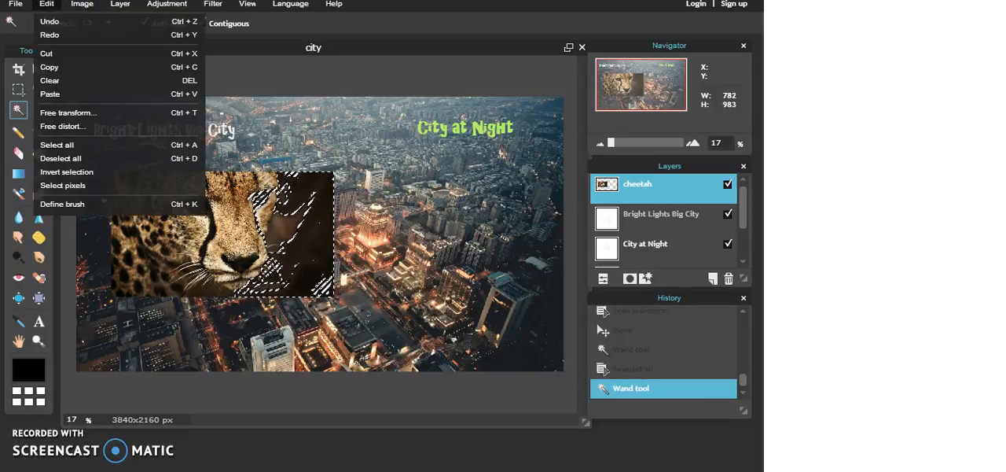
left_click(94, 160)
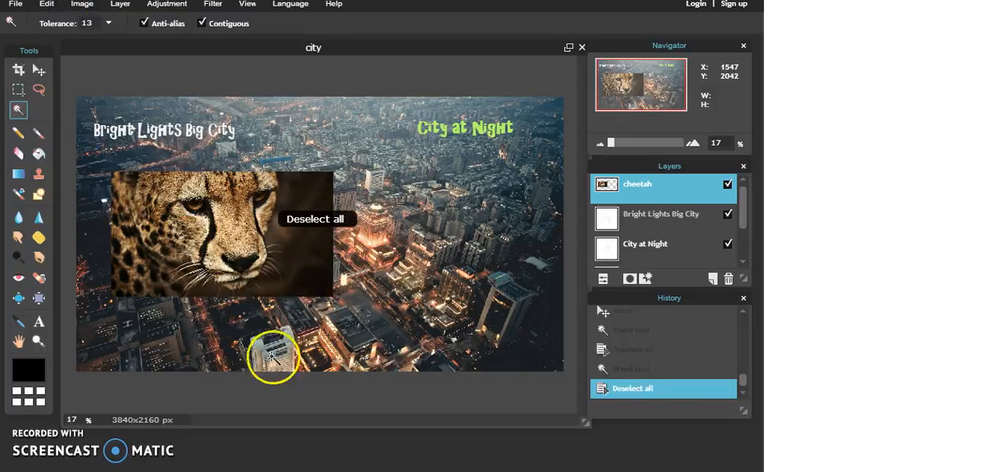
- Select the dark background from the cheetah picture's lower-right corner with the Wand tool, clear it, and deselect everything
left_click(324, 291)
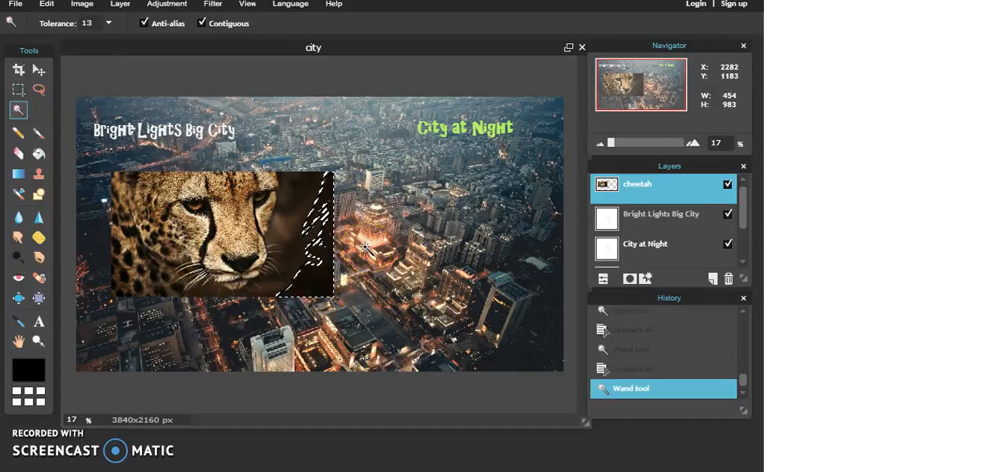
key("Delete")
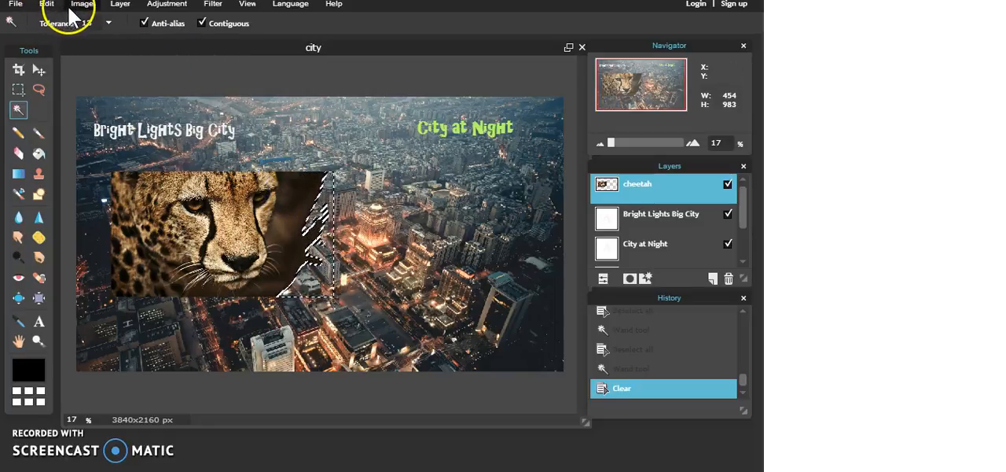
left_click(47, 5)
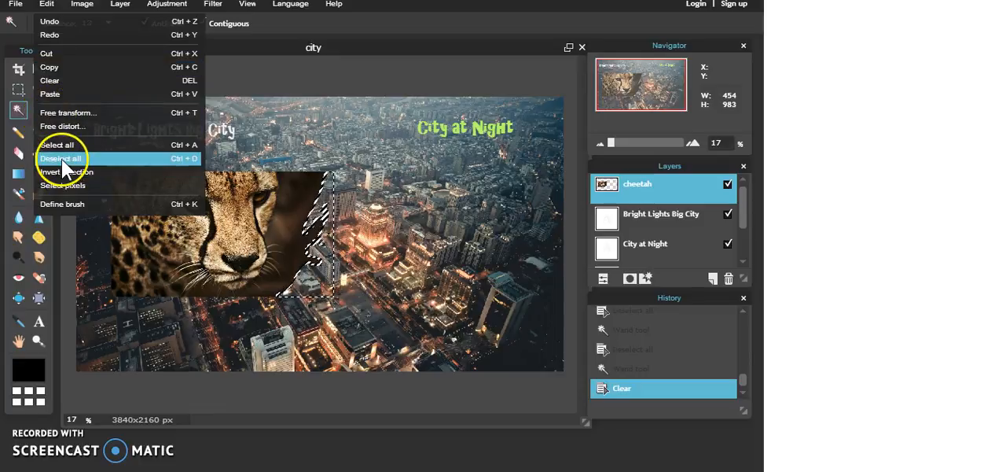
left_click(160, 159)
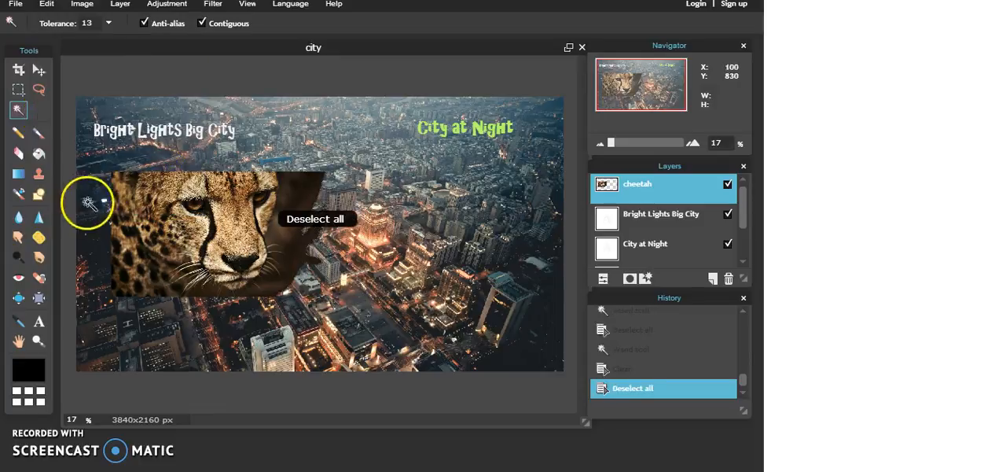
- Erase the leftover background fragments along the cheetah picture's right edge with the Eraser, enlarging its brush diameter to 131
left_click(22, 156)
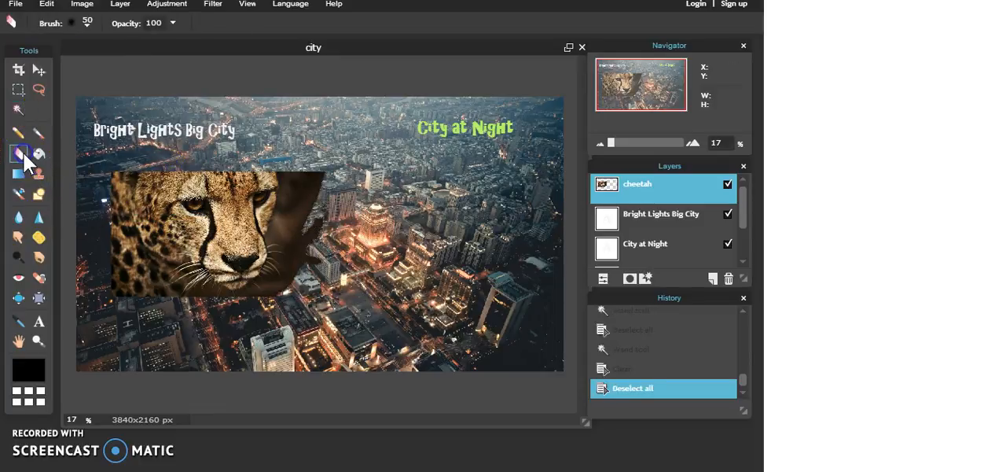
mouse_move(307, 198)
left_mouse_down()
mouse_move(319, 176)
mouse_move(270, 160)
mouse_move(275, 176)
mouse_move(288, 170)
mouse_move(299, 223)
left_mouse_up()
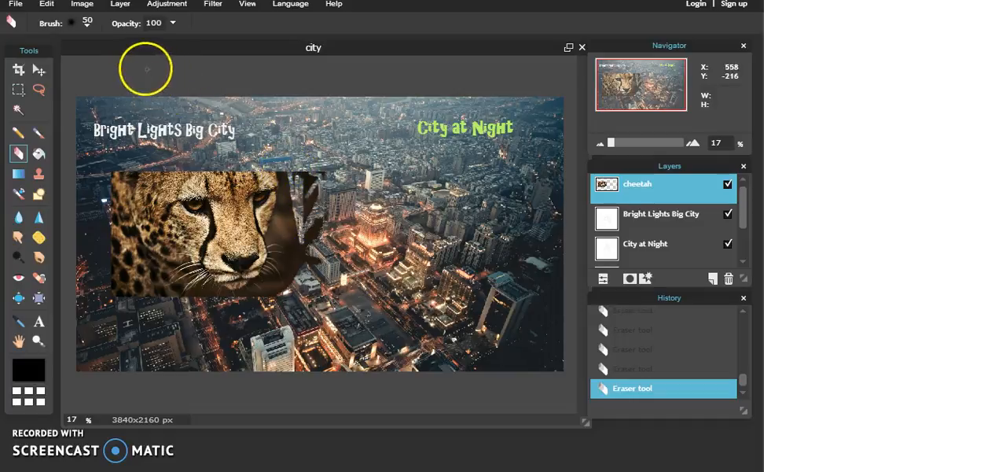
left_click(86, 22)
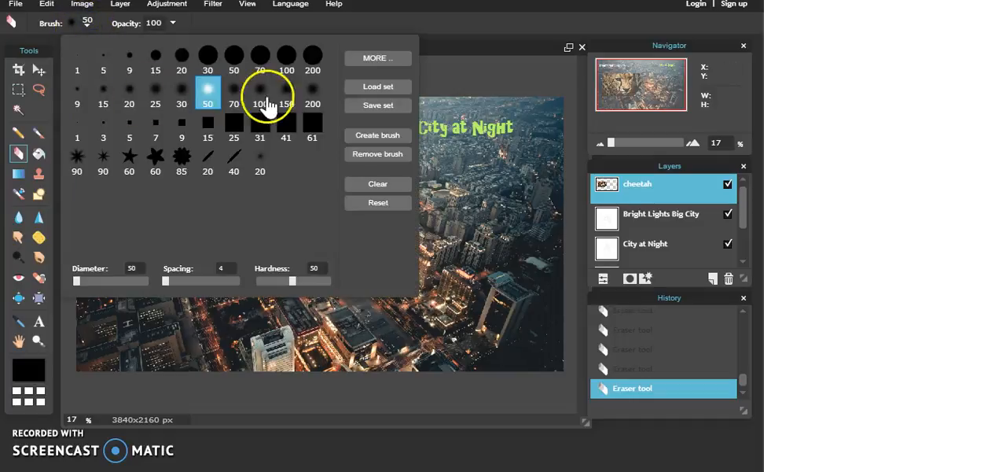
left_click(77, 281)
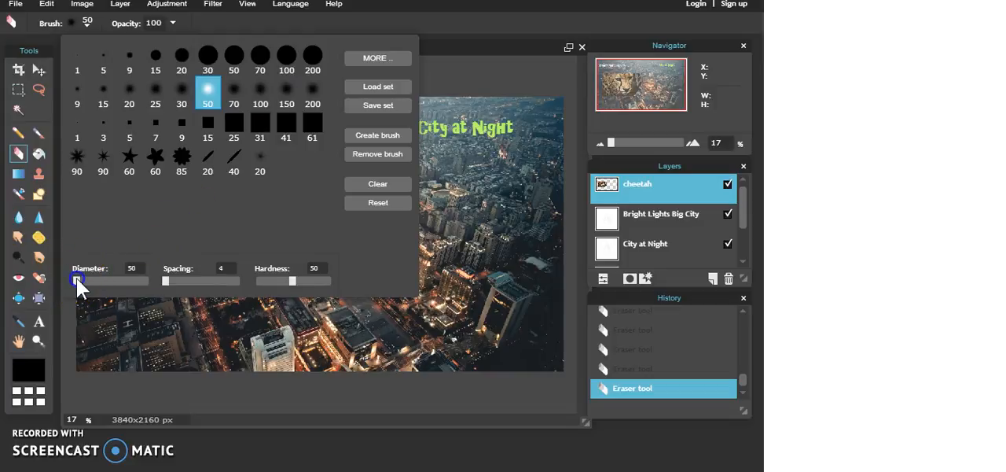
left_click(464, 67)
left_click_drag(312, 180, 312, 236)
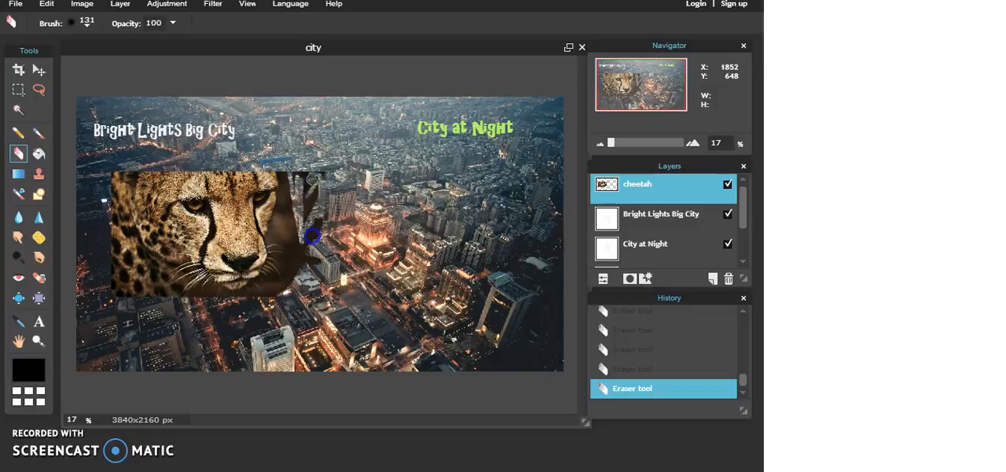
left_click_drag(313, 273, 312, 225)
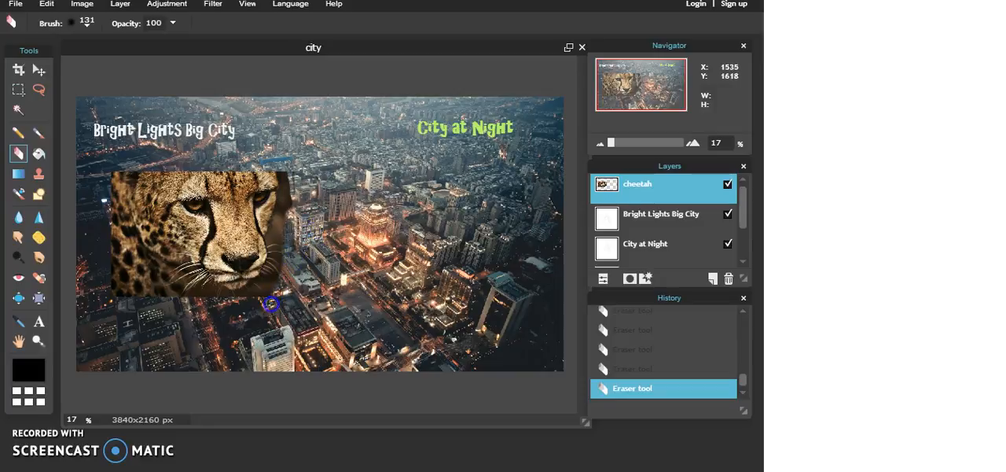
- Erase the dark background close to the cheetah's face, beside the eye and cheek down to the whiskers
left_click(611, 143)
left_click_drag(611, 143, 619, 150)
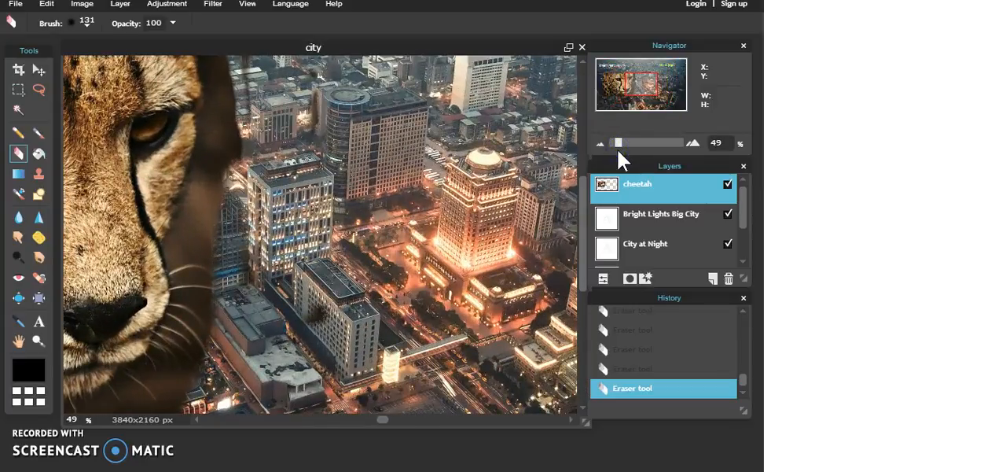
mouse_move(206, 192)
left_mouse_down()
mouse_move(228, 102)
mouse_move(234, 138)
mouse_move(217, 195)
left_mouse_up()
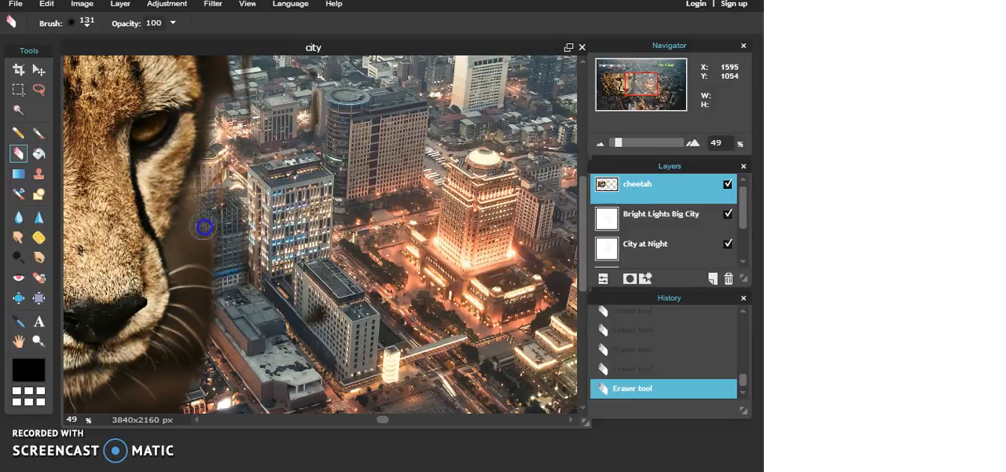
left_click_drag(196, 231, 200, 209)
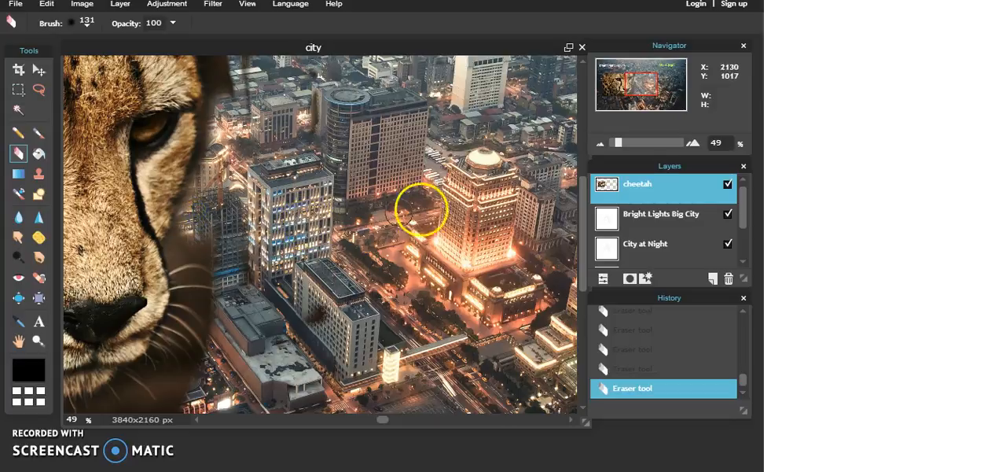
left_click_drag(614, 148, 612, 149)
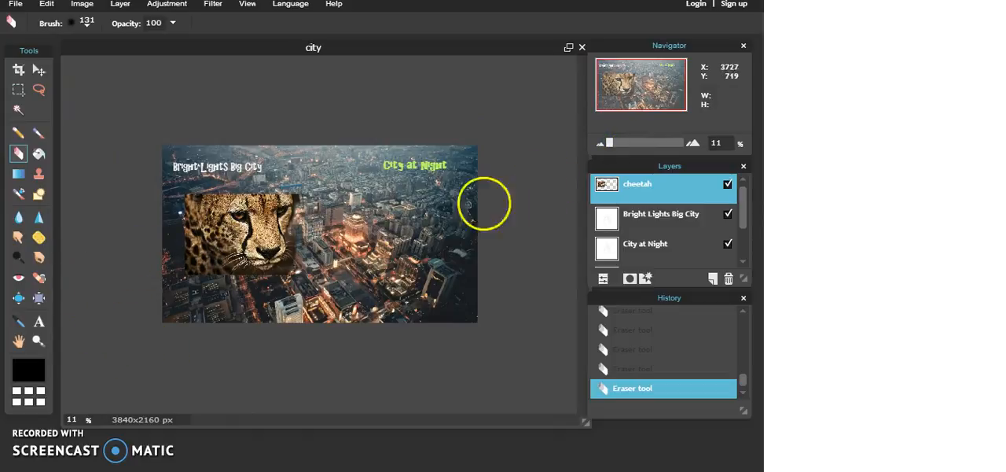
left_click_drag(608, 140, 611, 143)
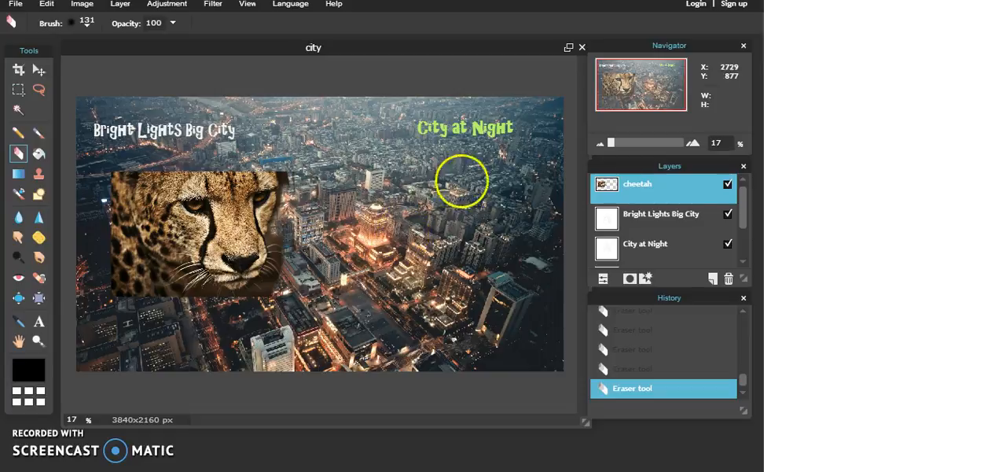
- Open the layer styles of the "Bright Lights Big City" text layer and turn on its drop shadow, toggling it to compare
left_click(645, 280)
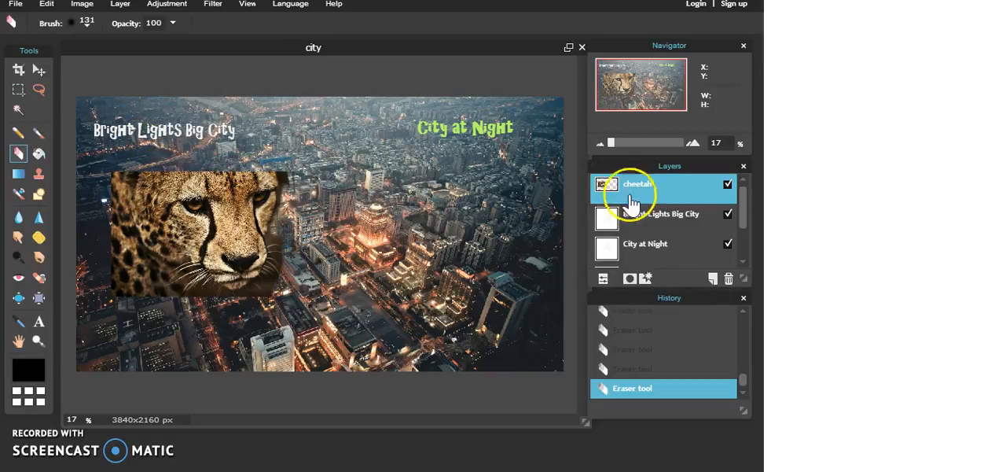
left_click(640, 209)
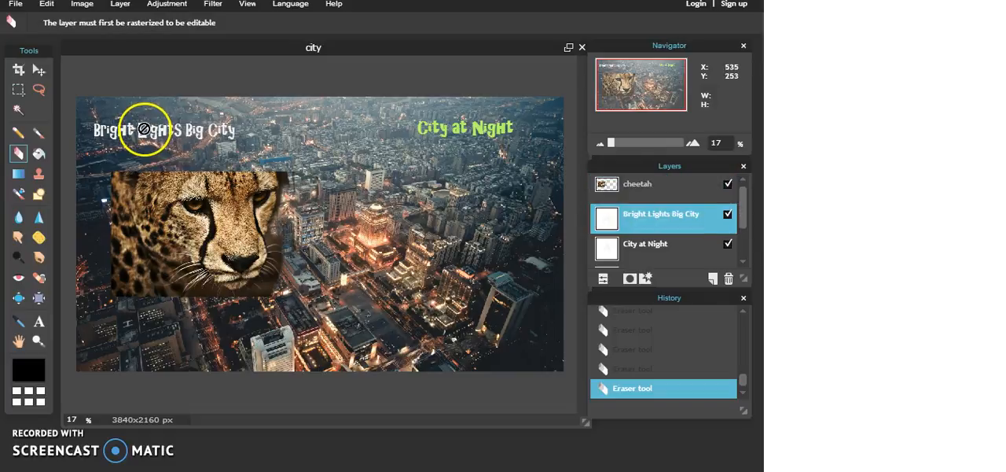
left_click(657, 209)
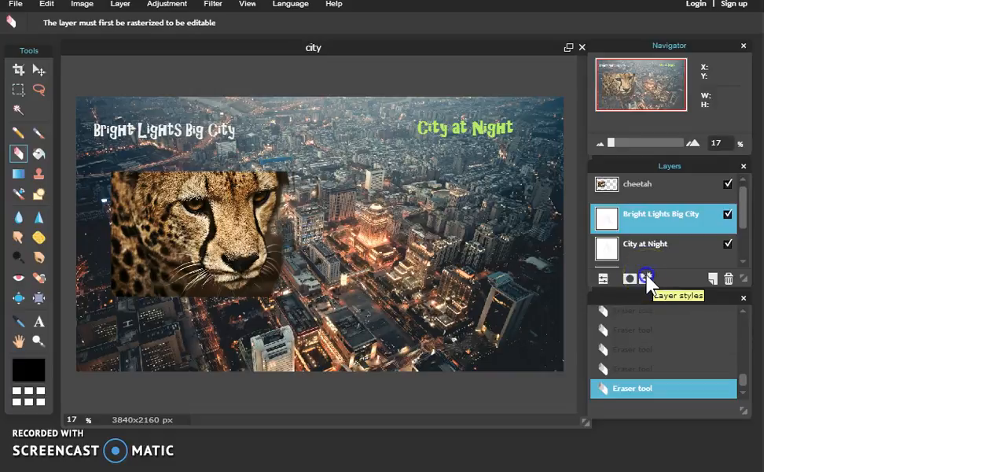
left_click(646, 278)
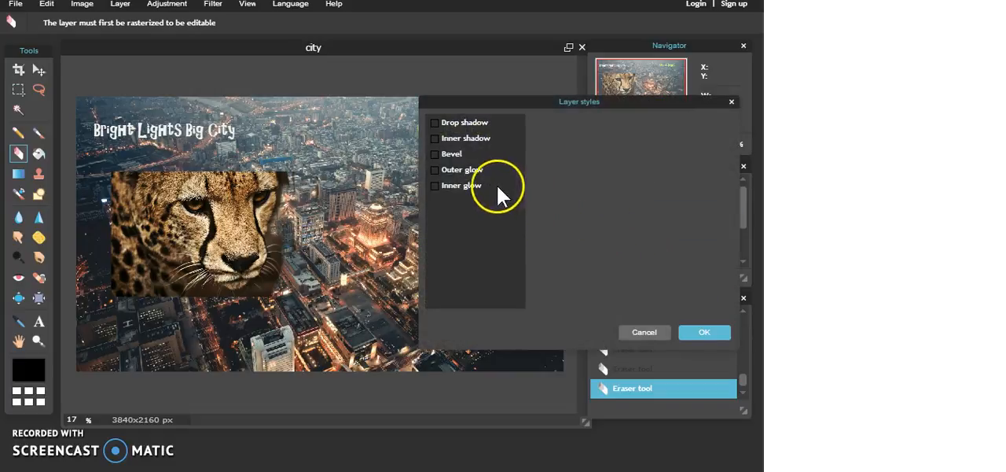
left_click(436, 122)
left_click(436, 121)
left_click(436, 121)
left_click(437, 121)
left_click(436, 122)
left_click(437, 122)
left_click(436, 122)
left_click(436, 122)
left_click(436, 121)
left_click(436, 122)
left_click(436, 122)
left_click(436, 122)
left_click(437, 122)
left_click(436, 122)
left_click(436, 122)
left_click(457, 122)
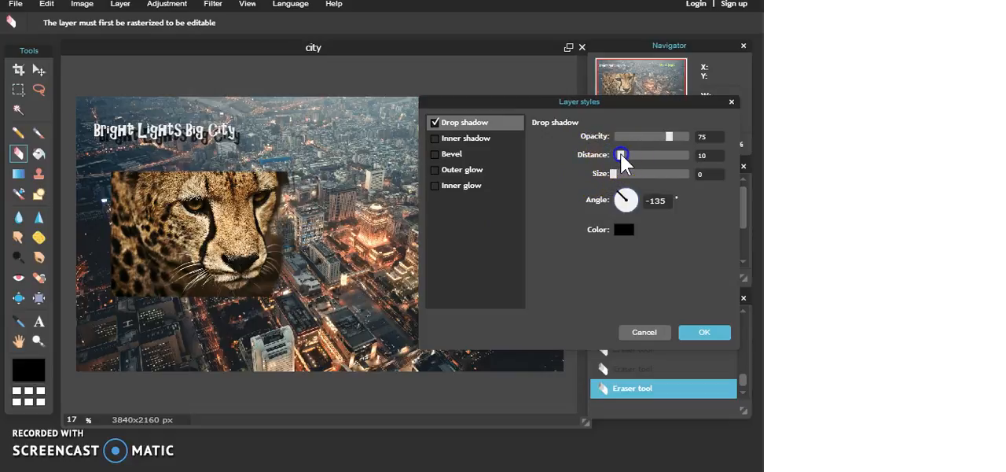
- Set the "Bright Lights Big City" drop shadow to distance 4 and size 2, and apply the style
mouse_move(620, 154)
left_mouse_down()
mouse_move(646, 155)
mouse_move(617, 157)
left_mouse_up()
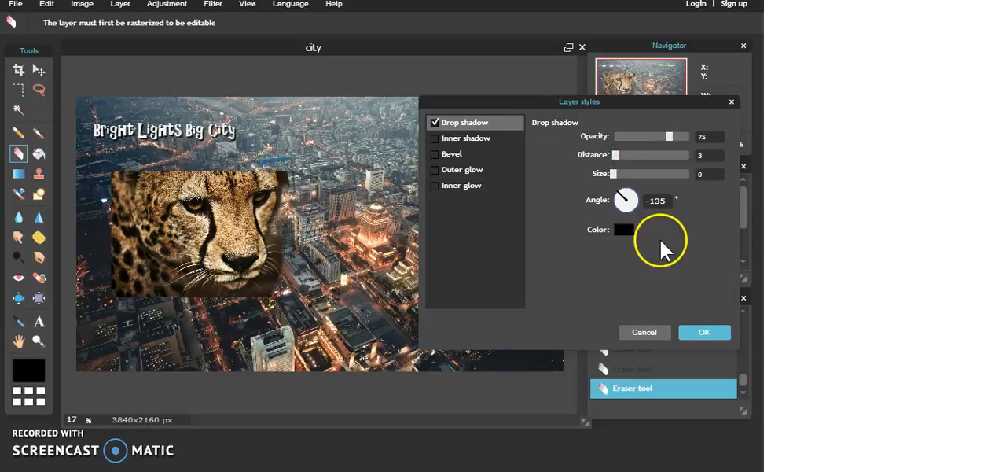
left_click(432, 122)
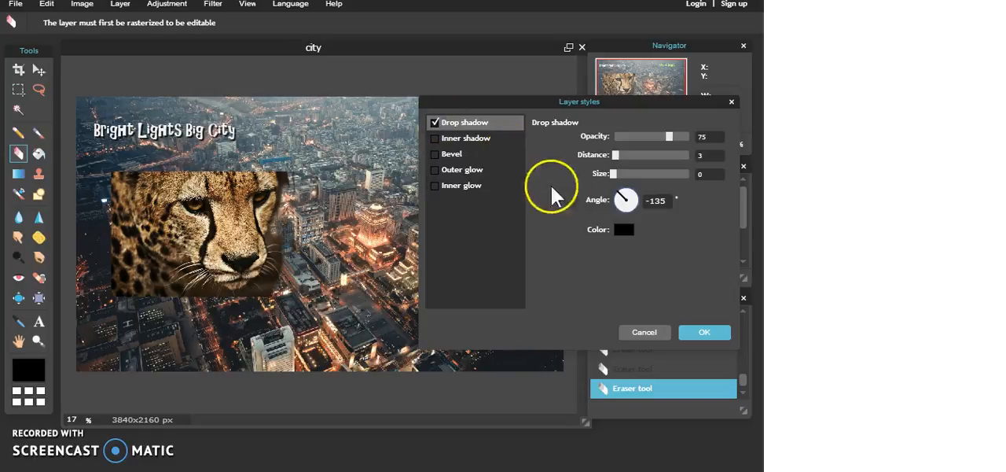
left_click_drag(616, 154, 617, 162)
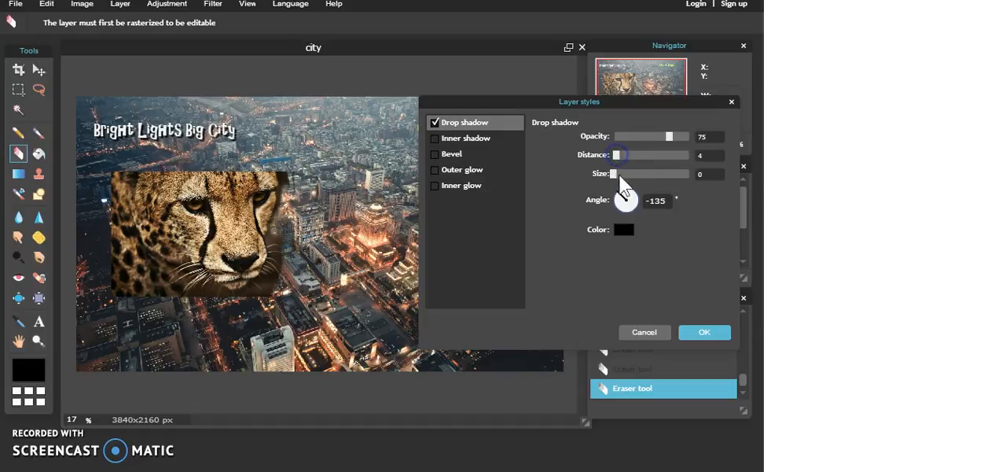
mouse_move(619, 178)
left_mouse_down()
mouse_move(631, 184)
mouse_move(602, 187)
mouse_move(614, 175)
mouse_move(622, 184)
left_mouse_up()
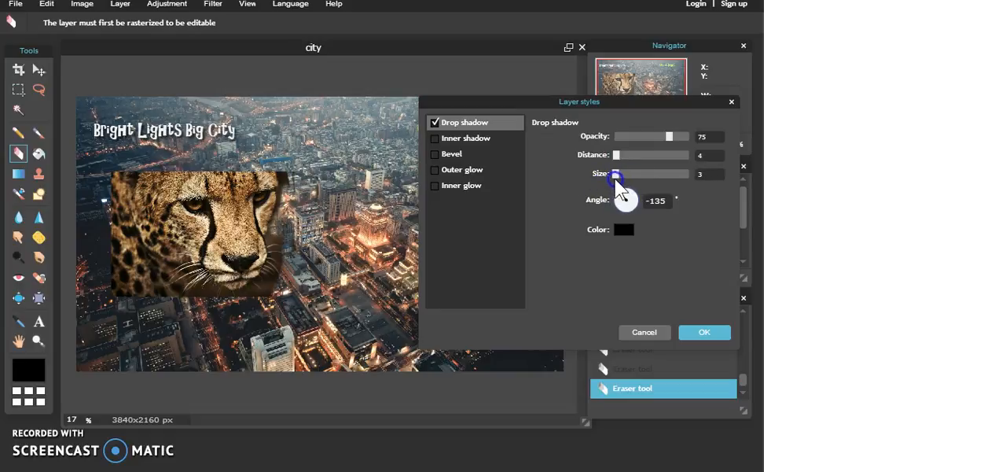
mouse_move(624, 201)
left_mouse_down()
mouse_move(642, 197)
mouse_move(615, 195)
mouse_move(629, 202)
left_mouse_up()
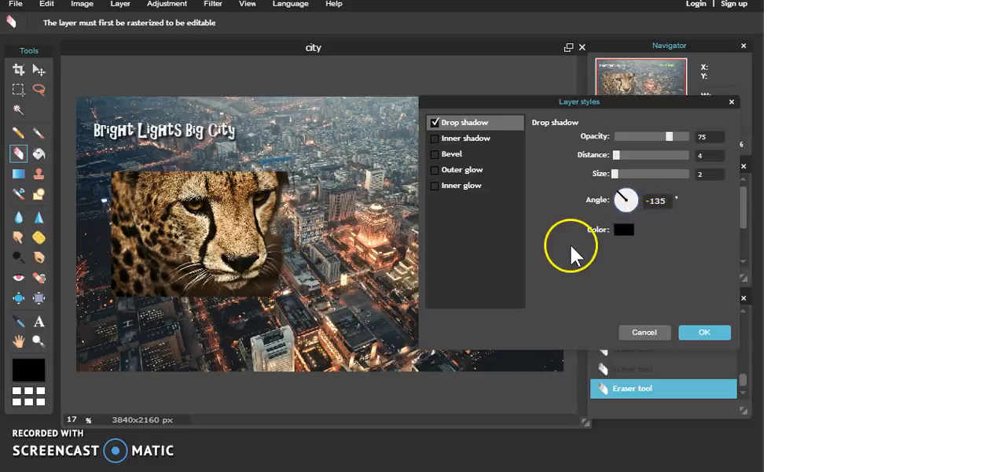
left_click(700, 331)
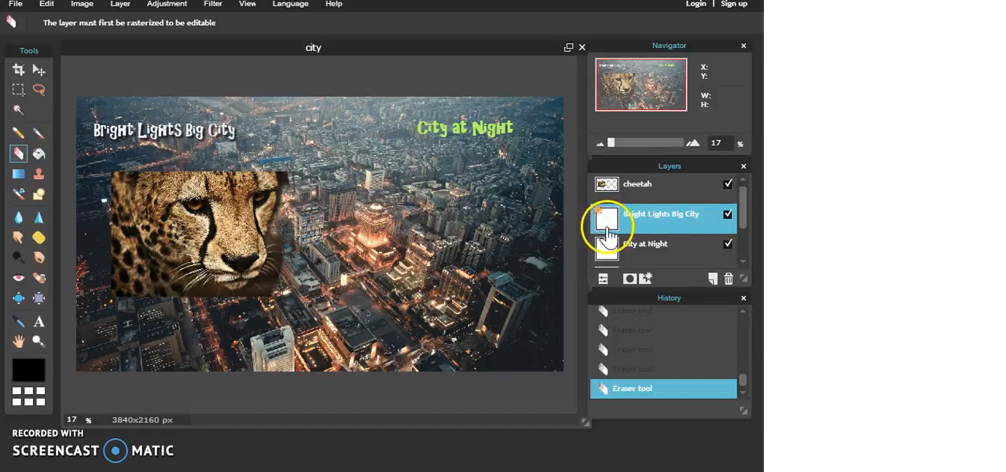
- Open the layer styles of the "City at Night" text layer and turn on Outer glow, keeping the title in view
left_click(626, 248)
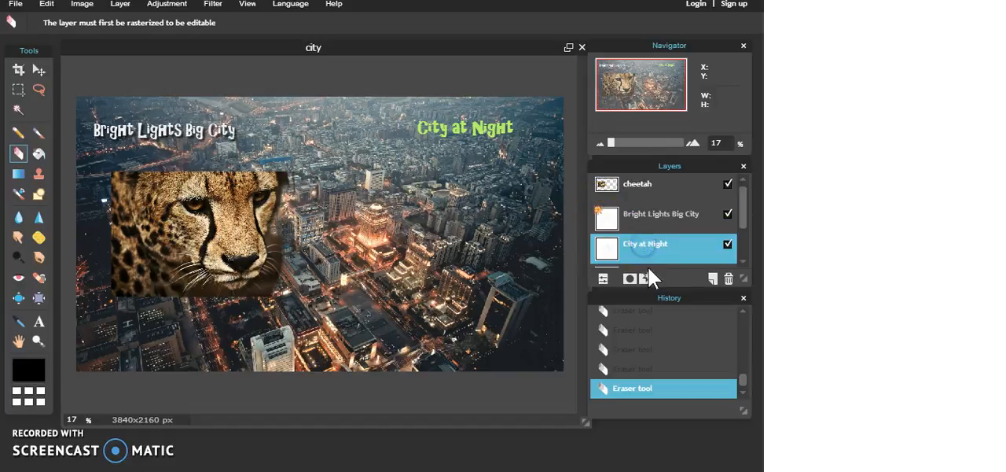
left_click(646, 277)
left_click_drag(489, 112, 233, 183)
left_click(589, 124)
left_click(234, 248)
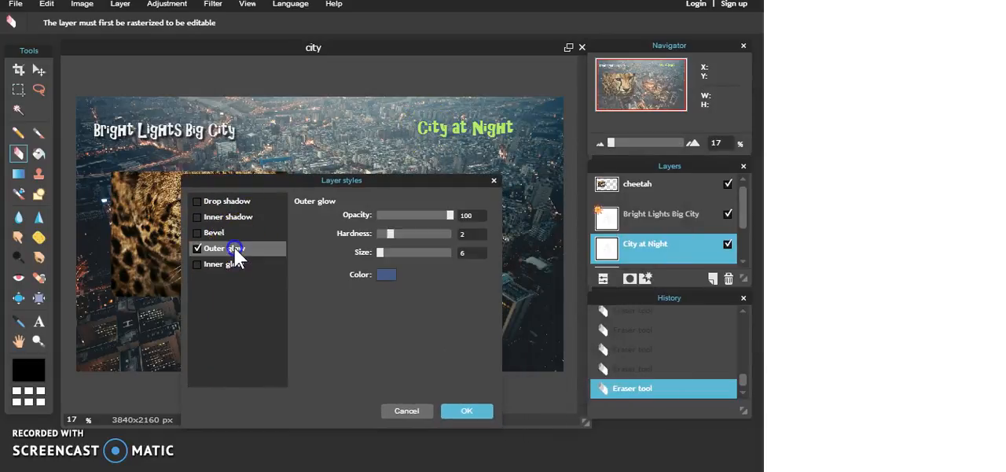
- Set the "City at Night" outer glow's size to 7 and its color to bright red
left_click(391, 273)
left_click_drag(392, 257, 380, 251)
left_click(386, 274)
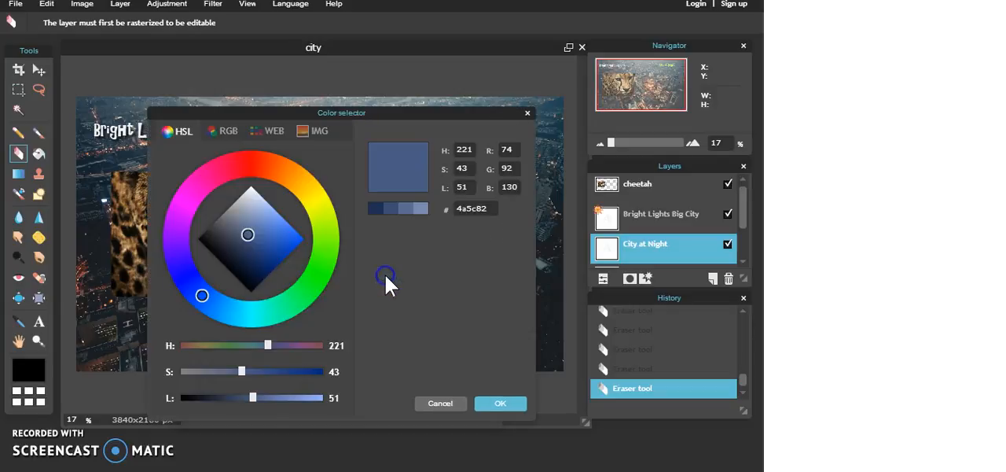
left_click_drag(291, 203, 276, 212)
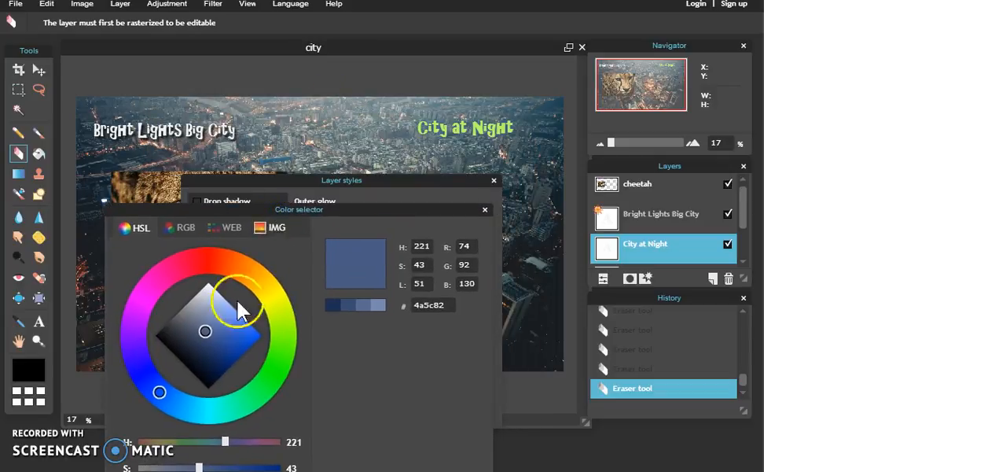
left_click_drag(196, 269, 211, 262)
left_click_drag(239, 335, 255, 331)
left_click_drag(330, 206, 286, 103)
left_click(410, 390)
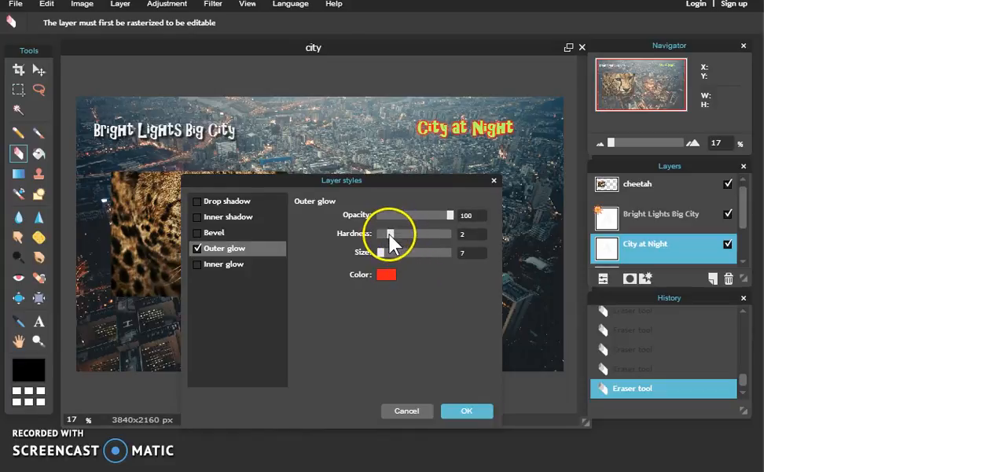
- Set the "City at Night" outer glow to hardness 10 and size 5, and apply the style
left_click_drag(397, 236, 374, 248)
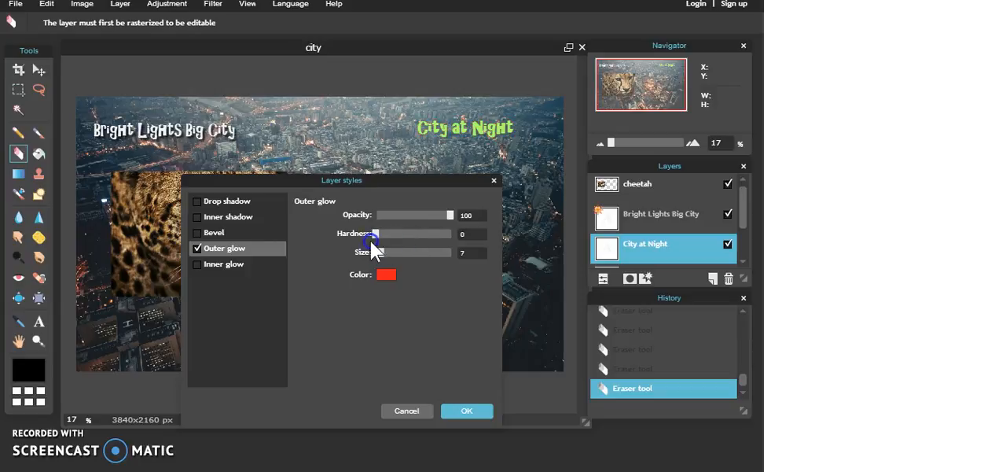
left_click_drag(436, 241, 455, 235)
mouse_move(381, 252)
left_mouse_down()
mouse_move(392, 256)
mouse_move(377, 253)
left_mouse_up()
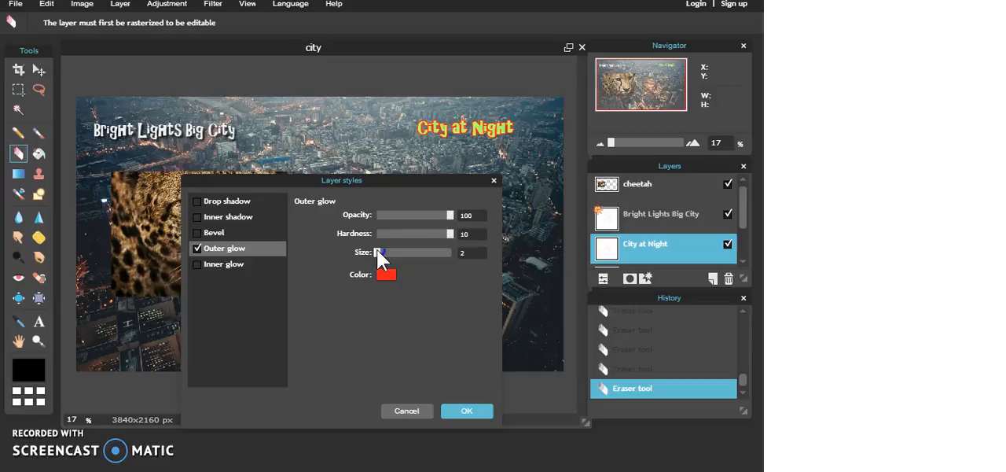
left_click_drag(377, 250, 380, 252)
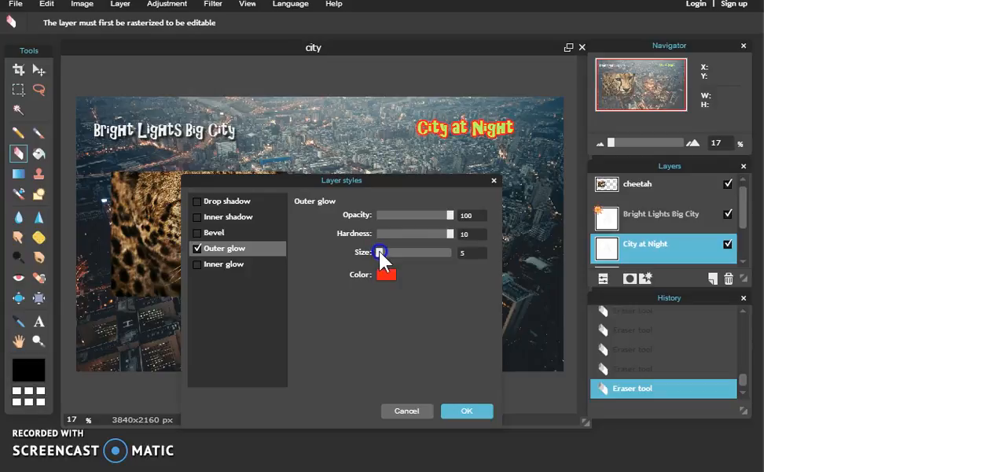
left_click_drag(364, 180, 306, 198)
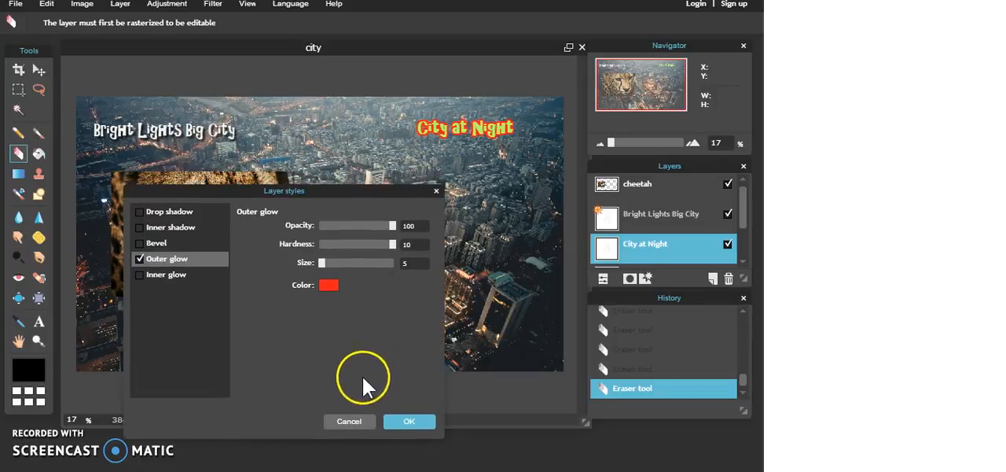
left_click(408, 421)
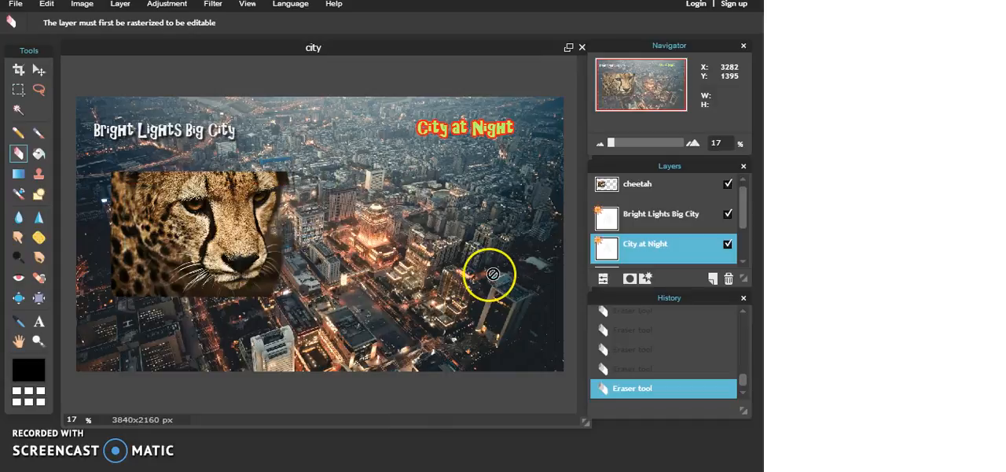
left_click(488, 258)
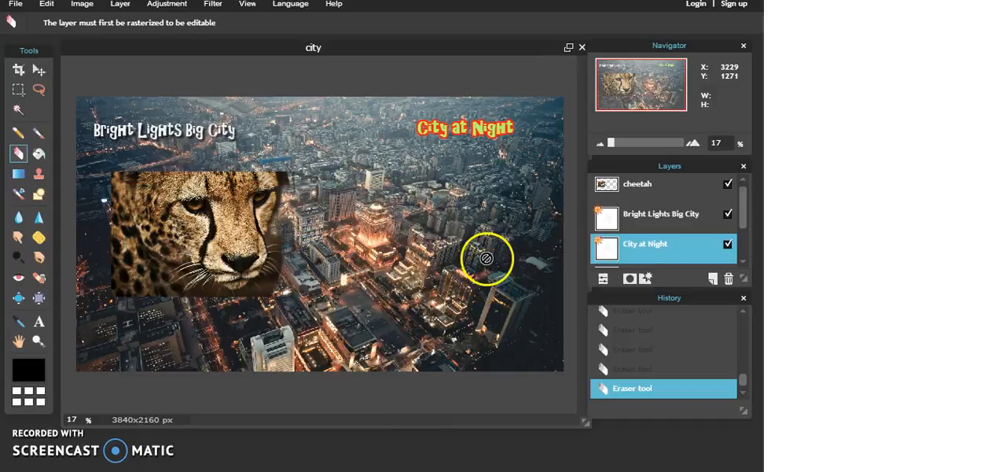